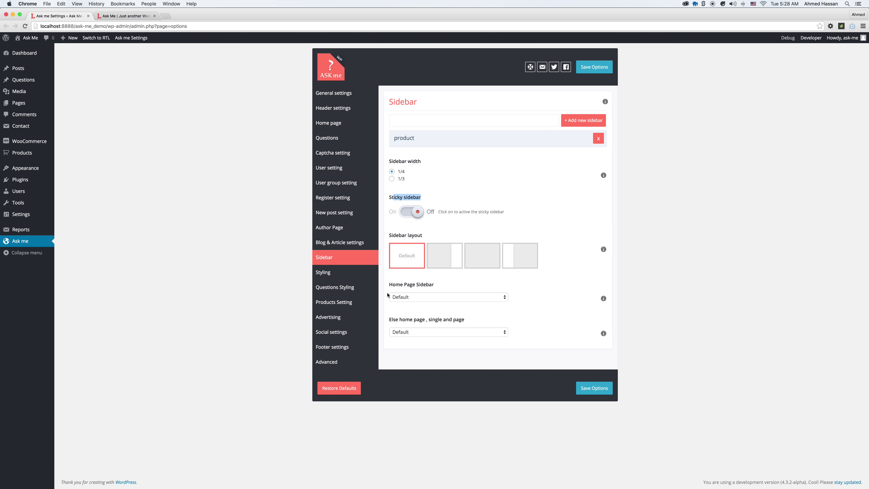
- Set both the Home Page Sidebar and the sidebar for other pages to product, save the options, and preview the site
click(420, 295)
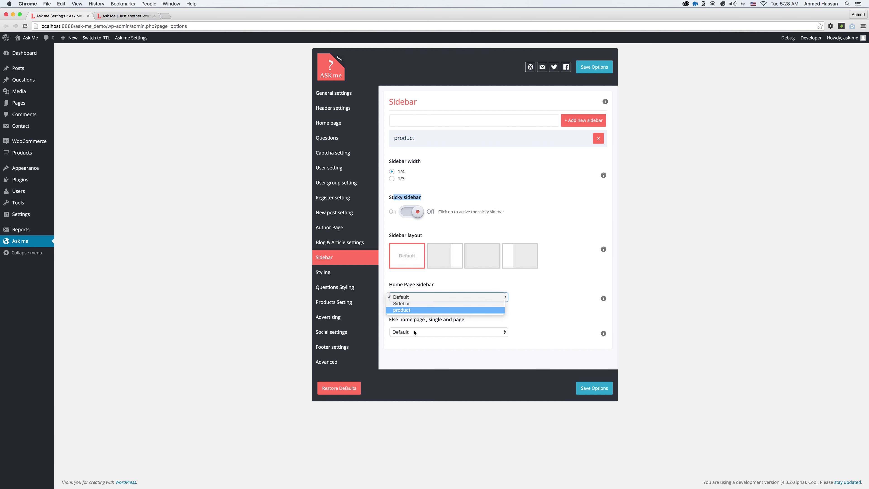
click(410, 310)
click(445, 332)
click(417, 345)
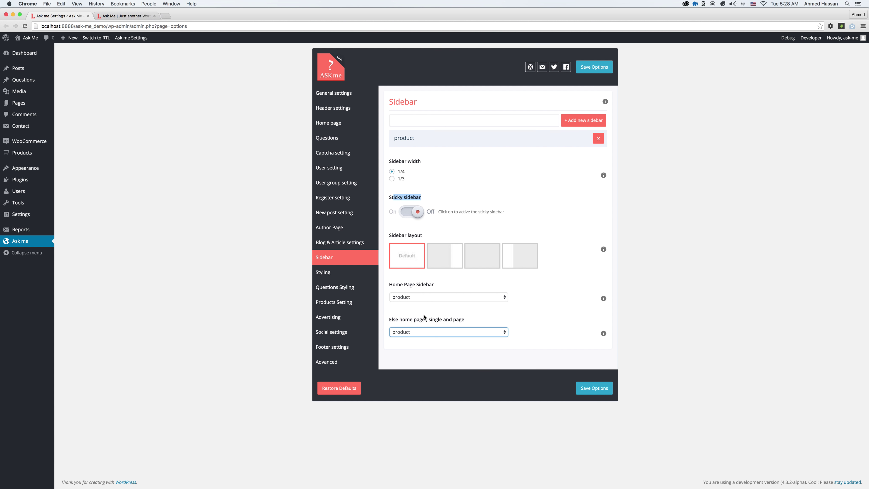
click(602, 389)
key(super+alt+Right)
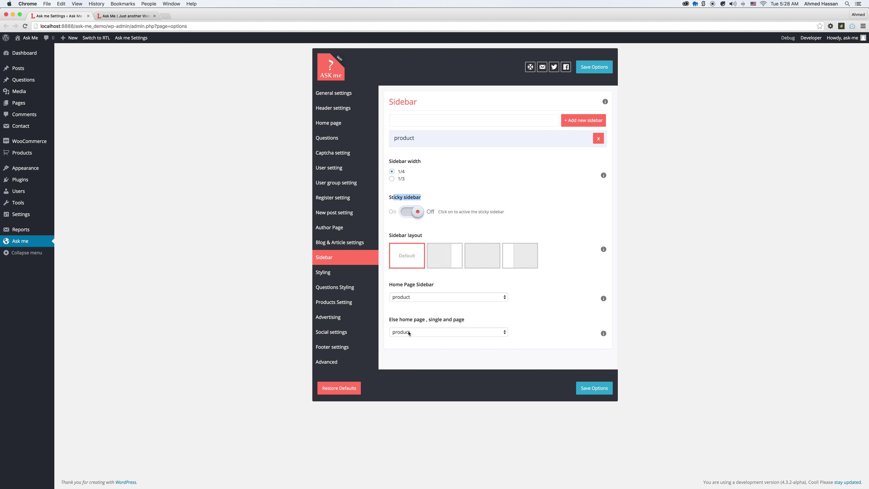
- Reset the Home Page Sidebar and the sidebar for other pages to Default and save the options
click(411, 297)
click(411, 284)
click(449, 332)
click(404, 319)
click(584, 387)
- In the Styling settings, choose the boxed Fixed layout, Dark site skin and green color skin, save, and preview the home page
click(323, 276)
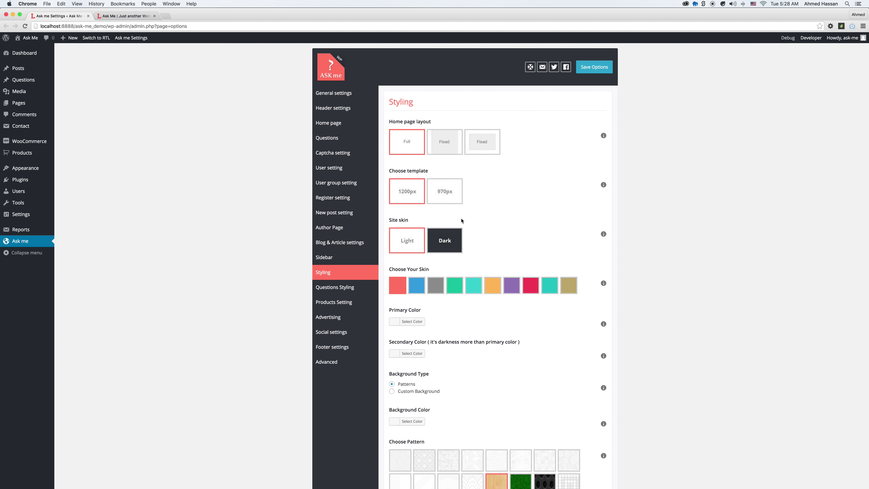
click(451, 230)
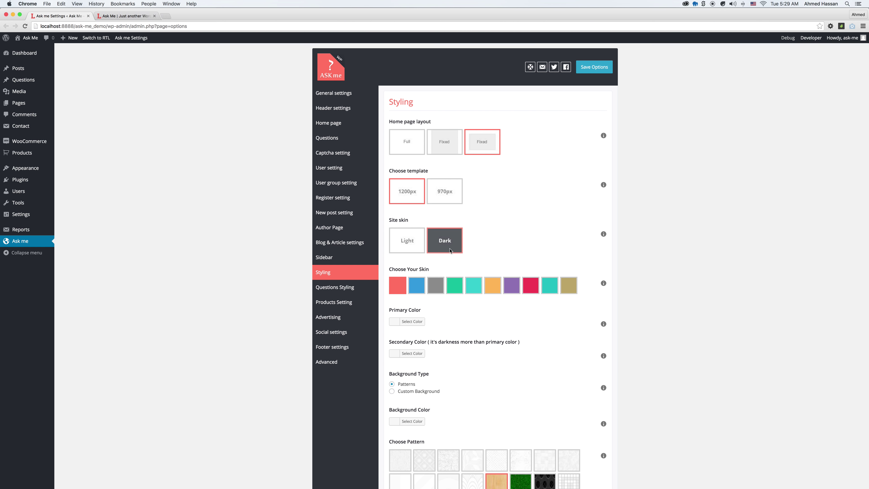
click(593, 69)
key(super+2)
key(super+r)
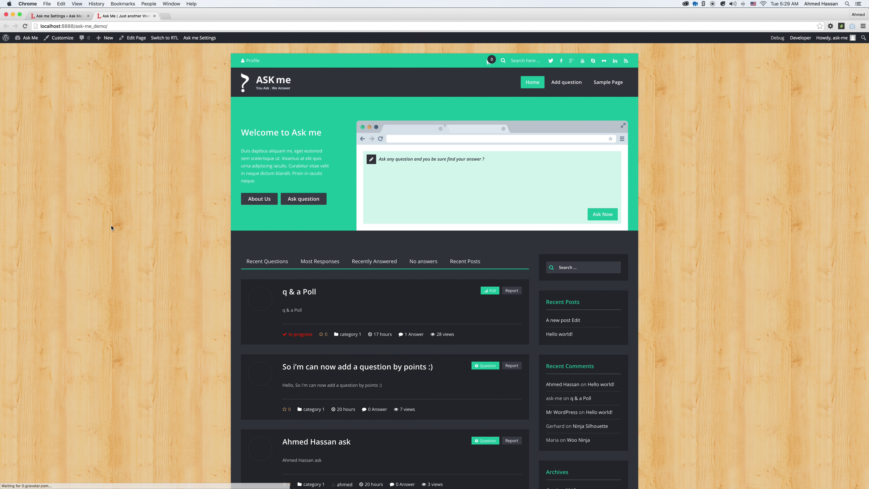
key(super+1)
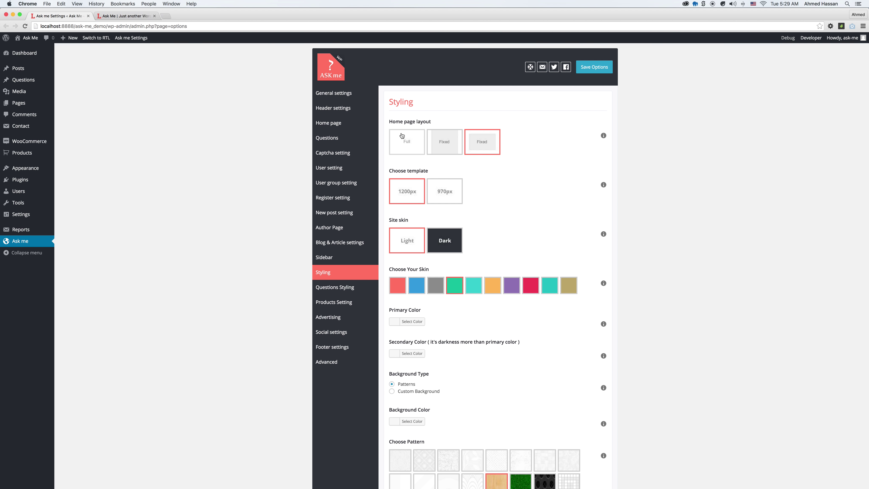
- Choose the red preset as Primary Color and blue #1e73be as Secondary Color
click(414, 322)
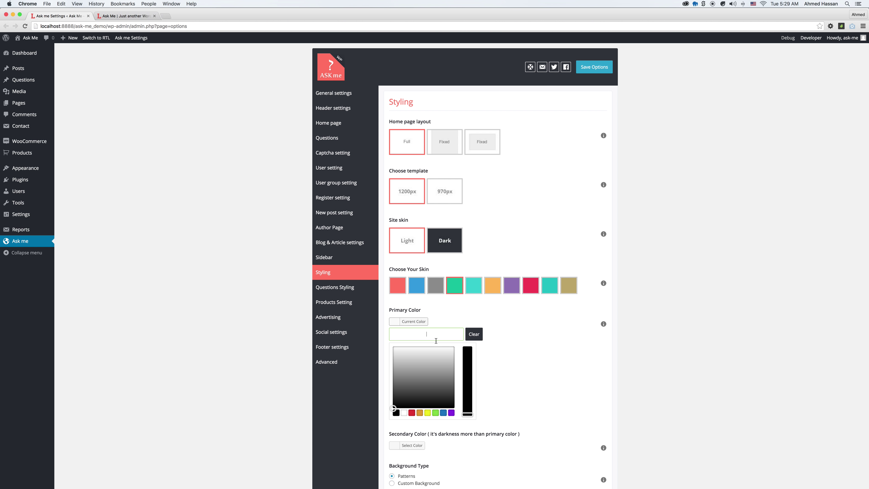
click(414, 412)
click(511, 390)
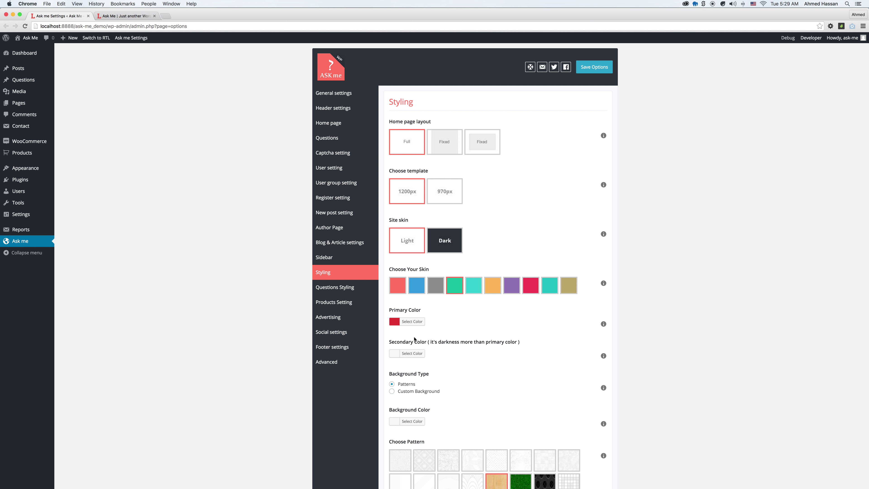
click(414, 355)
click(443, 445)
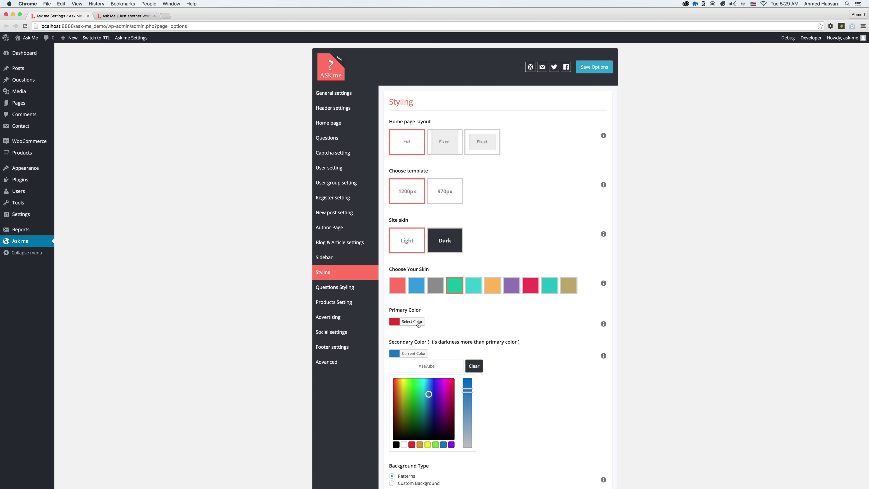
- Change the Primary Color to blue #2167d1, save the options, and check the home page
click(413, 321)
click(444, 414)
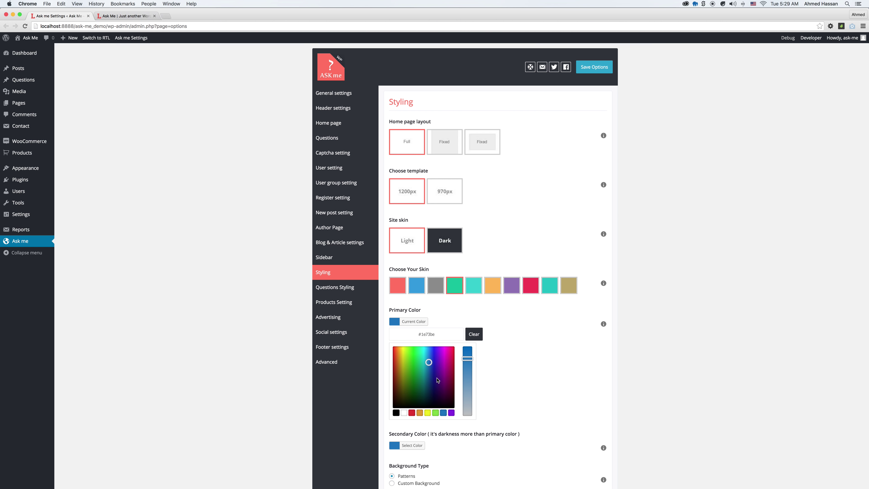
click(430, 358)
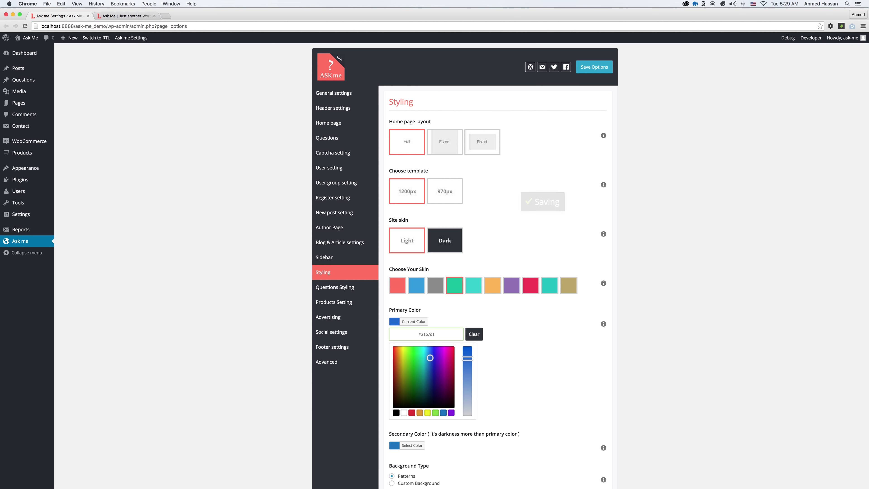
click(124, 16)
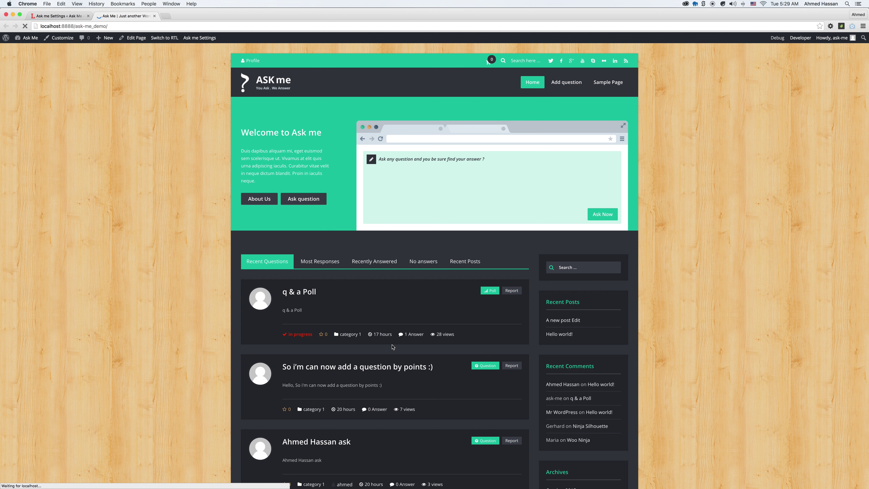
key(ctrl+shift+Tab)
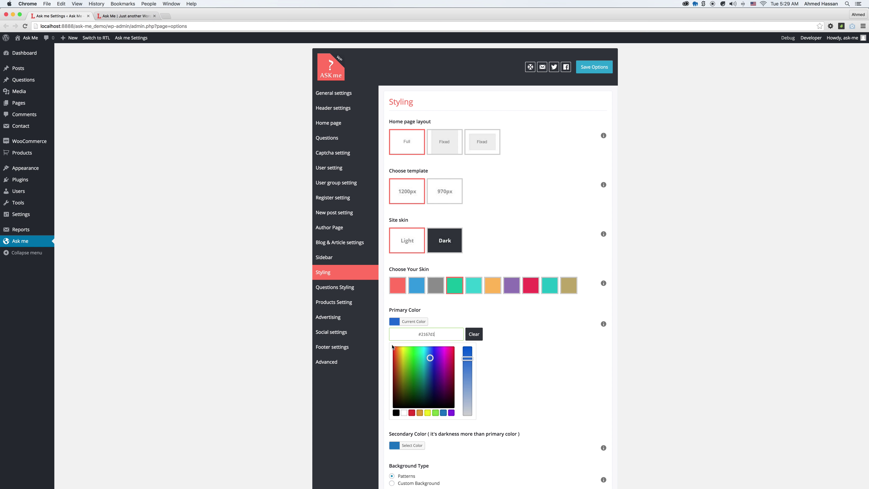
- Clear the custom Primary Color and Secondary Color
click(474, 334)
click(471, 426)
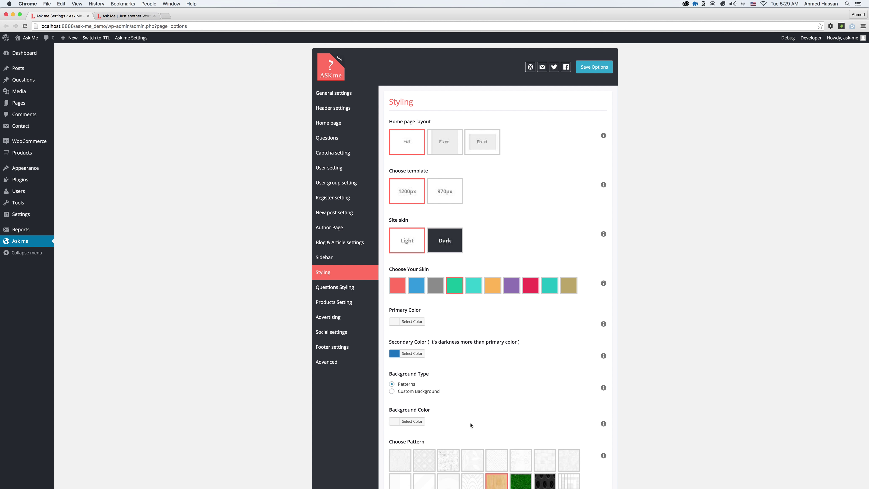
click(413, 353)
click(474, 366)
click(528, 382)
- Try the Custom Background type, switch back to Patterns with the boxed Fixed layout, and preview the reloaded home page
scroll(529, 386, down, 5)
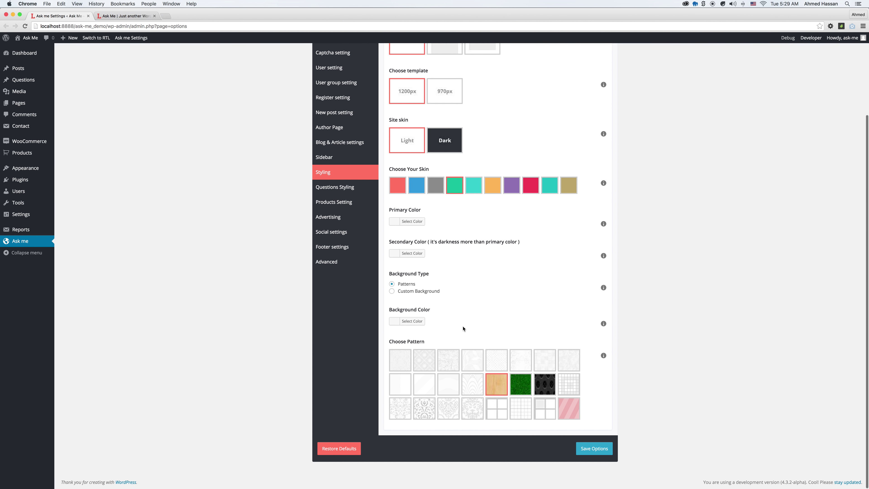
scroll(463, 328, up, 5)
click(419, 391)
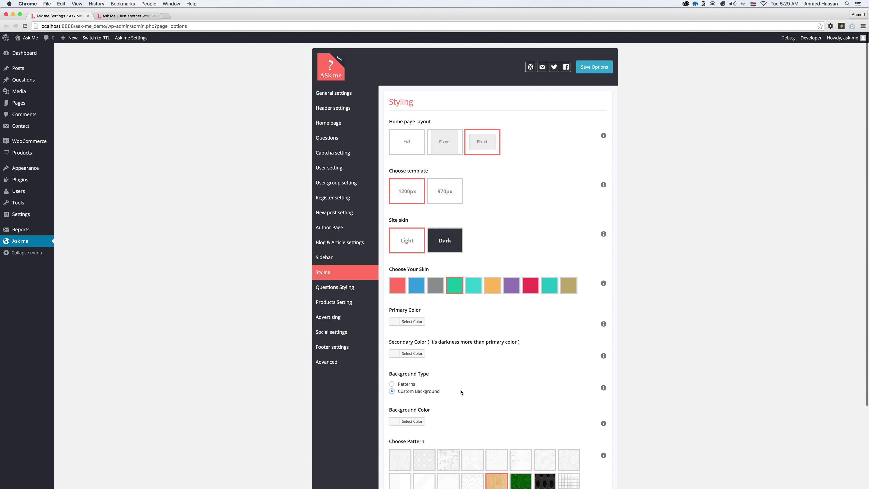
scroll(424, 360, down, 3)
click(409, 324)
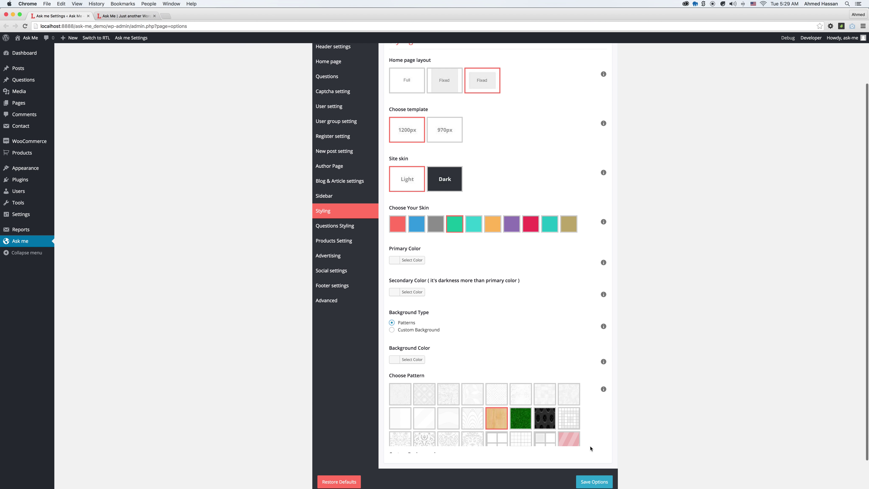
key(super+2)
key(super+r)
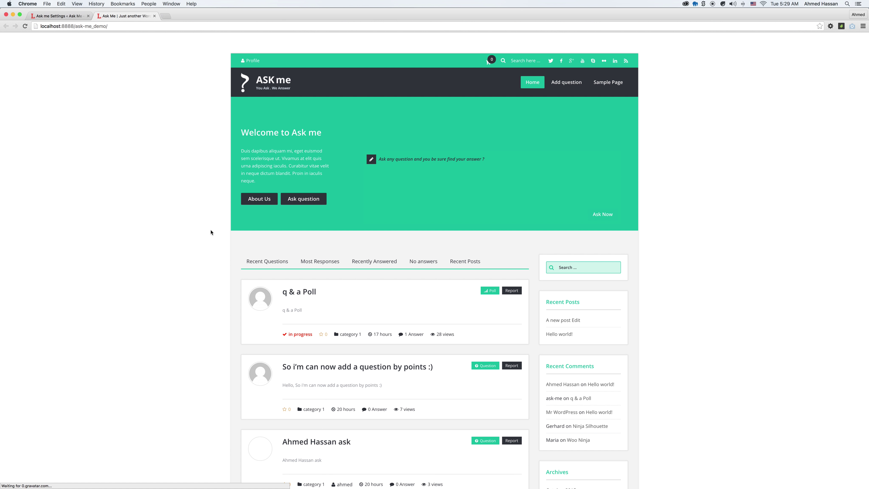
key(super+1)
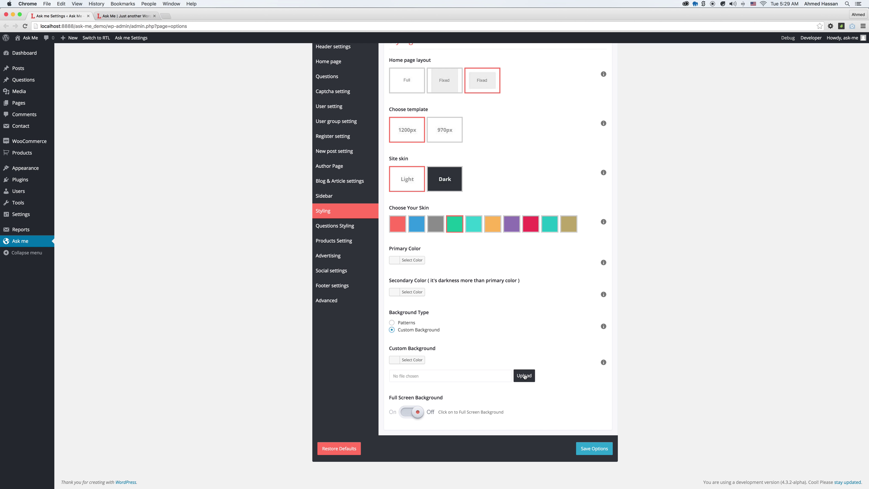
- Select the media library photo of potted plants on a windowsill as the custom background image
click(524, 375)
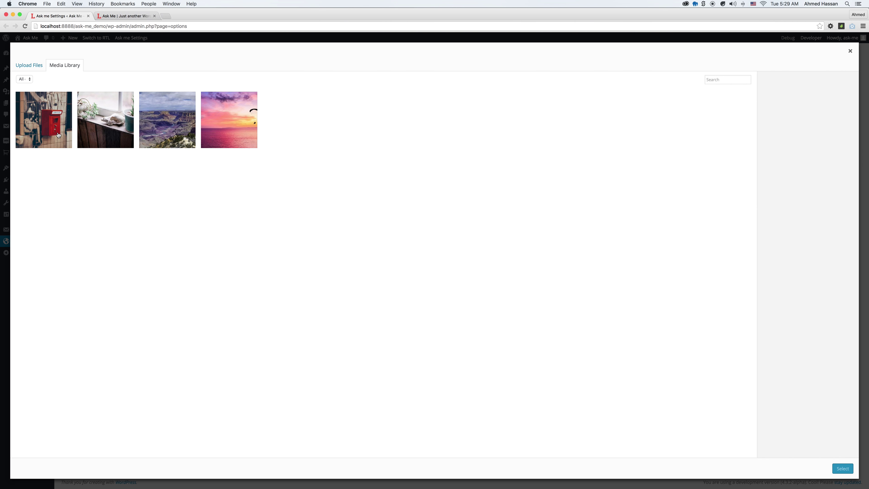
click(105, 132)
click(842, 469)
- Set the background image to No Repeat and Top Center with Full Screen Background on, save, and preview the home page
scroll(445, 308, down, 3)
click(410, 376)
click(467, 391)
click(596, 448)
key(super+alt+Right)
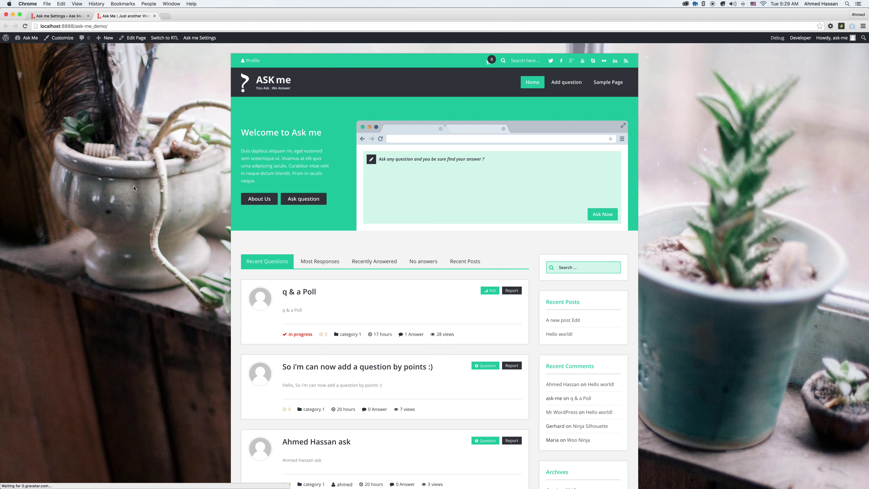
key(super+alt+Left)
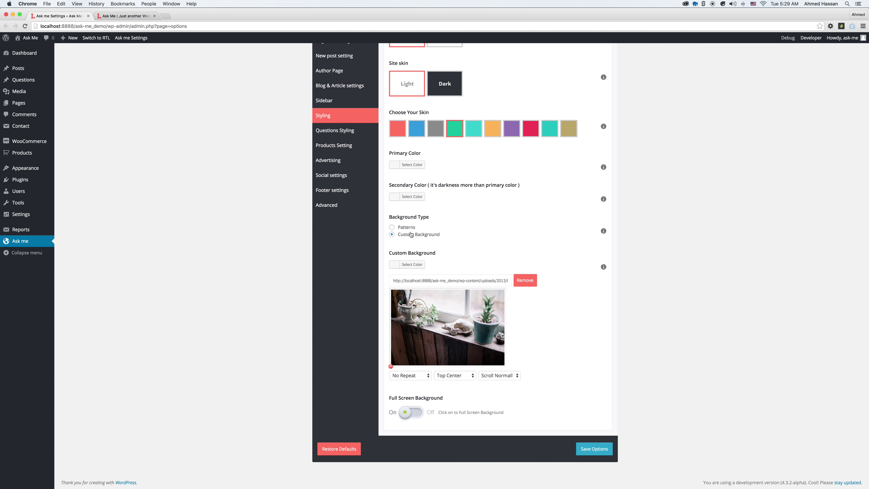
- Set the home page layout to Full and the background type to Patterns
scroll(132, 219, up, 10)
click(411, 142)
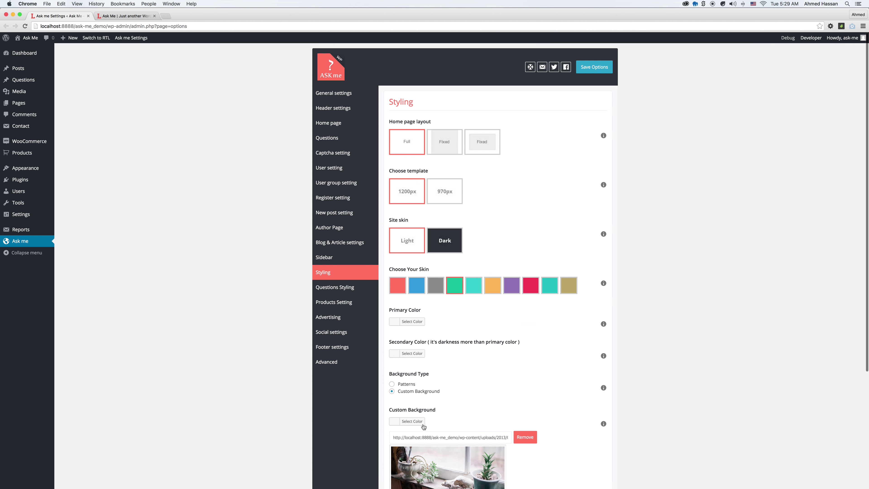
click(407, 384)
- Open the Questions Styling settings and view the q & a Poll question in a separate tab
click(369, 292)
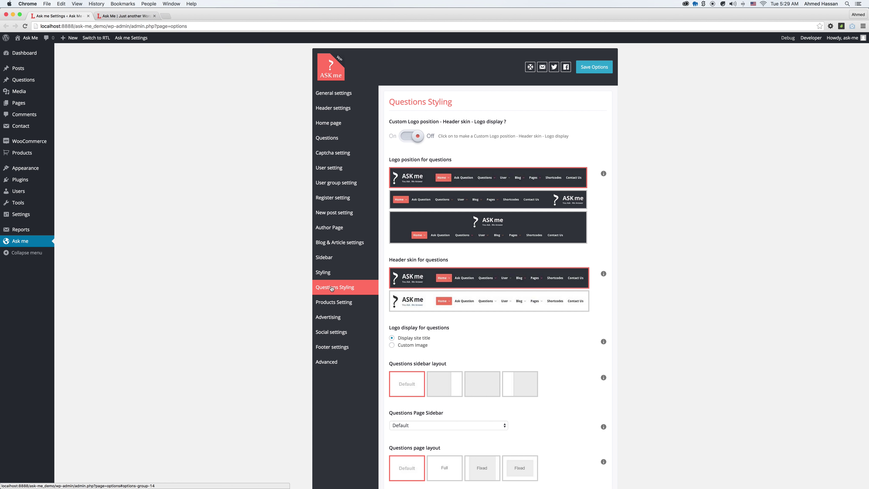
super+click(28, 78)
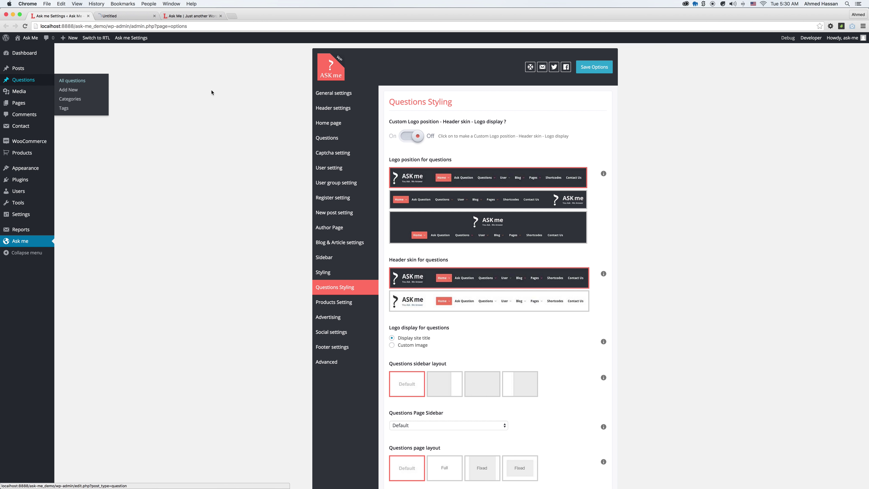
key(ctrl+Tab)
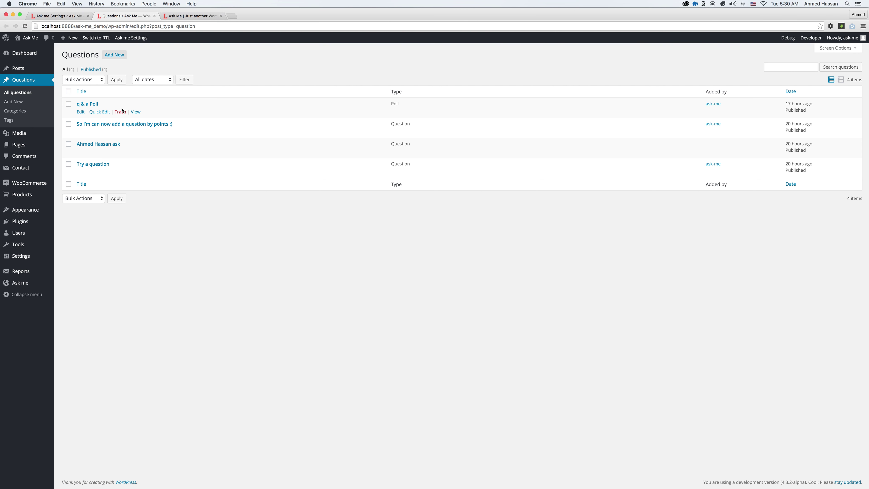
click(136, 112)
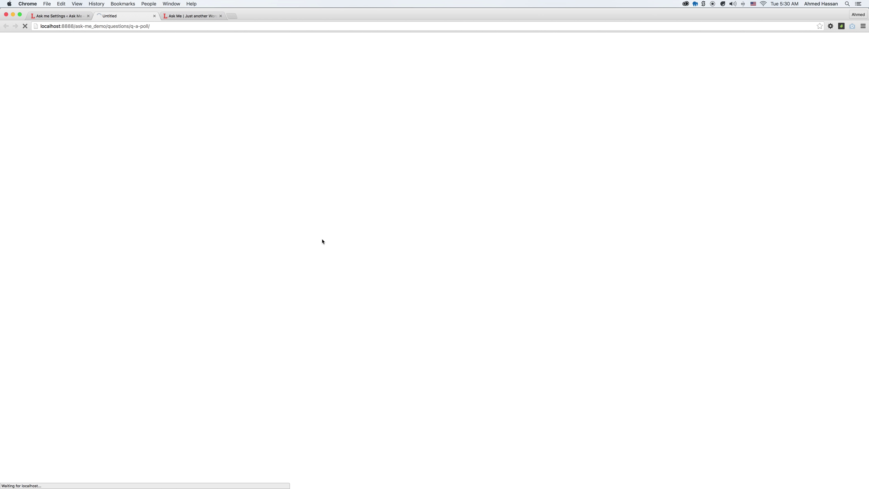
- Enable the custom question header with centered logo, light header skin and site title display, save, and reload the poll page
key(ctrl+shift+Tab)
click(427, 221)
click(416, 301)
click(414, 346)
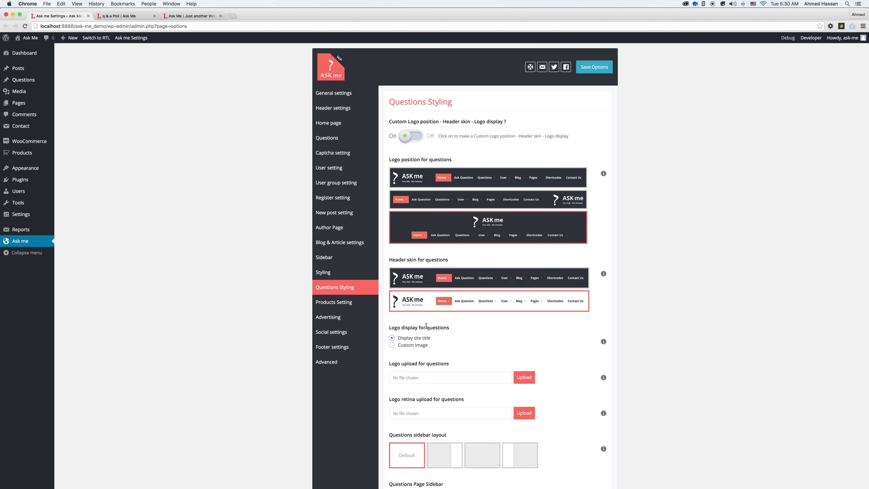
click(594, 67)
key(ctrl+Tab)
key(super+r)
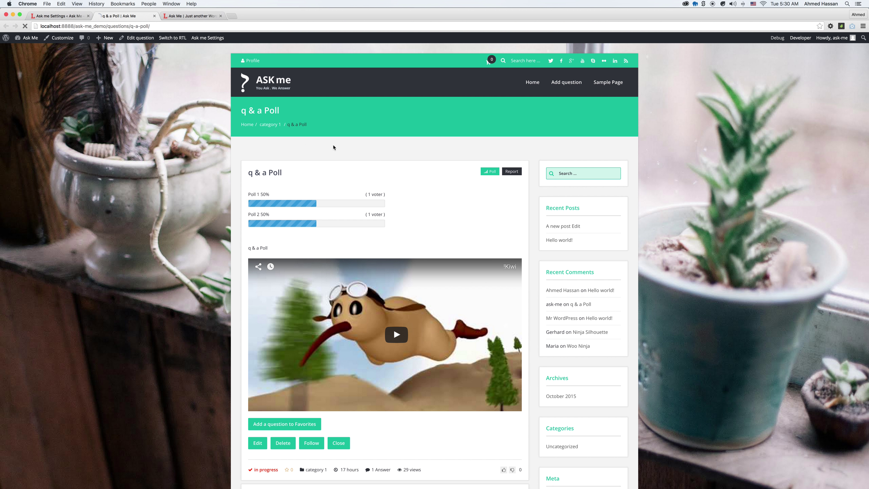
- Review the Styling settings, save the options from Questions Styling, and compare the q & a Poll page with the home page
key(ctrl+shift+Tab)
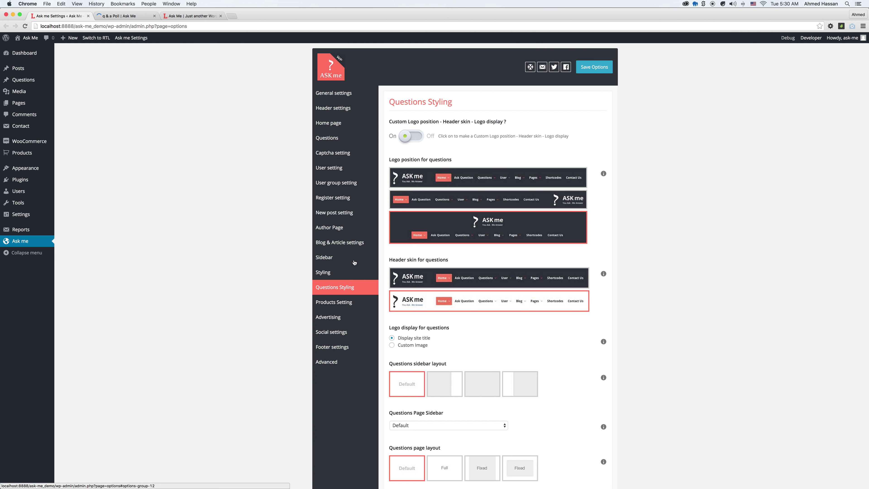
click(331, 274)
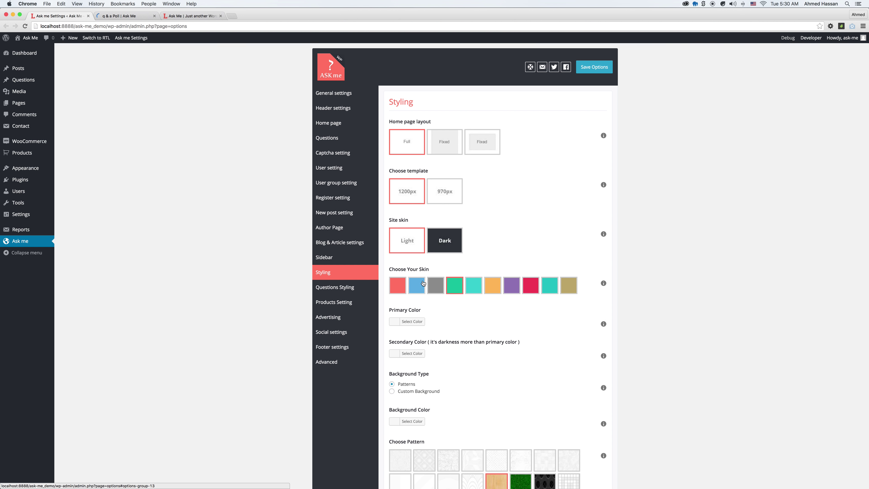
click(335, 287)
click(594, 66)
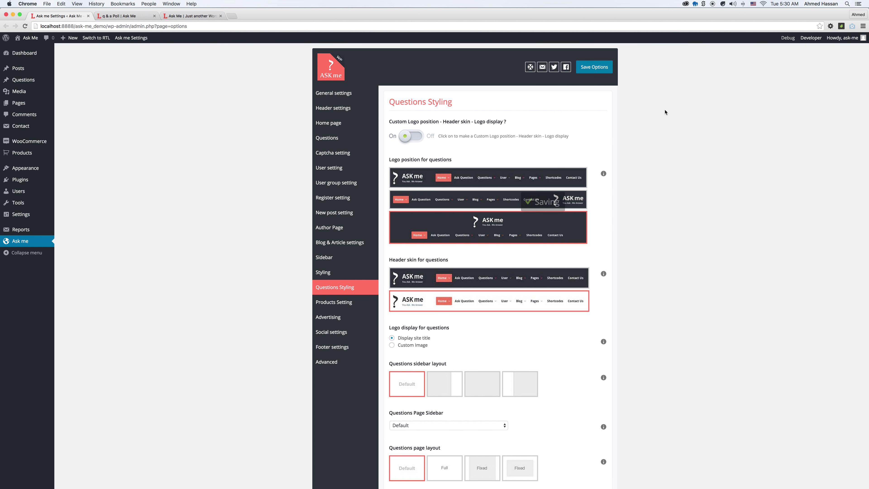
key(ctrl+Tab)
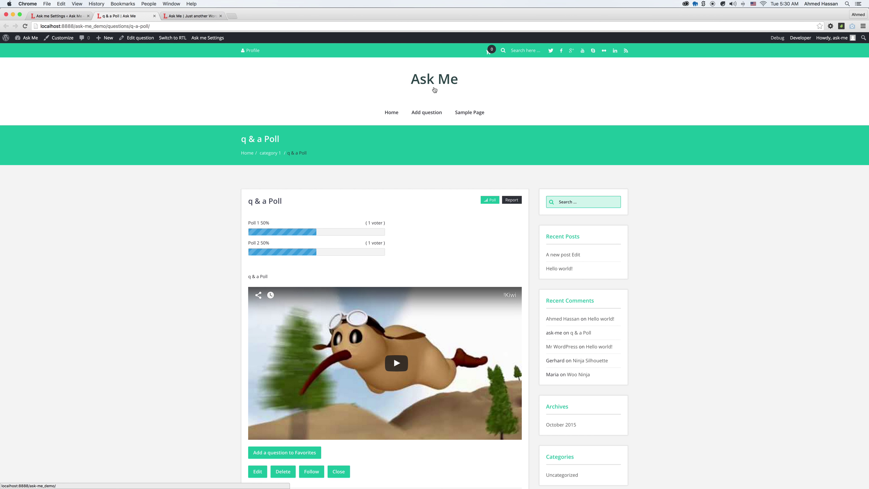
super+click(422, 89)
key(ctrl+Tab)
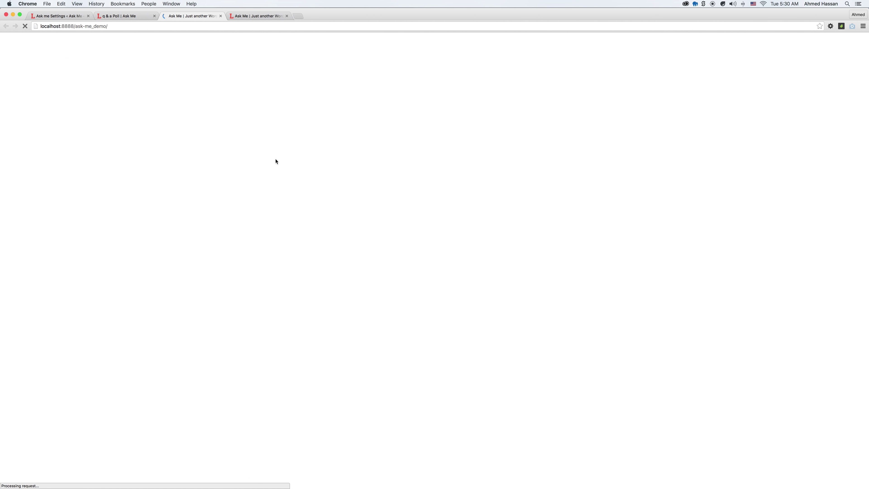
- Reload the q & a Poll page and compare its styling with the home page
key(ctrl+shift+Tab)
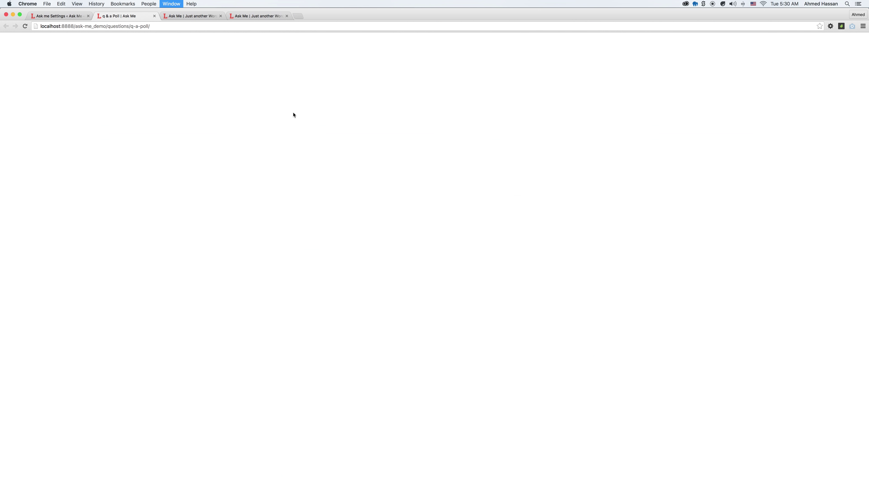
key(ctrl+shift+Tab)
key(ctrl+Tab)
key(super+r)
key(ctrl+shift+Tab)
key(ctrl+Tab)
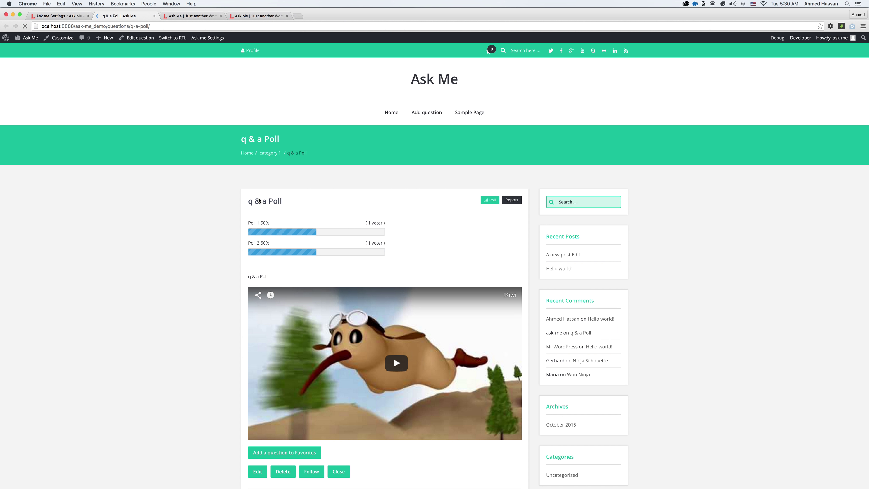
key(ctrl+Tab)
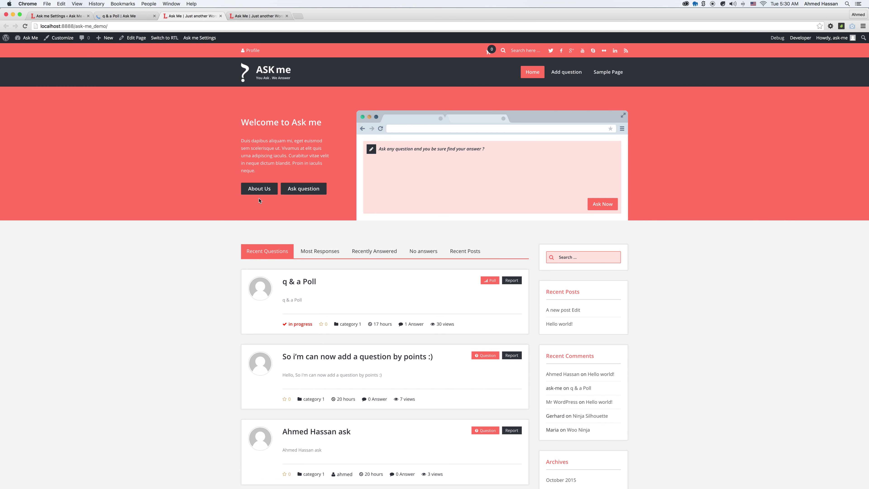
- Disable the custom question header, give question pages no sidebar, the second Fixed layout, the Dark site skin and the last teal color skin, and save
key(ctrl+shift+Tab)
key(ctrl+shift+Tab)
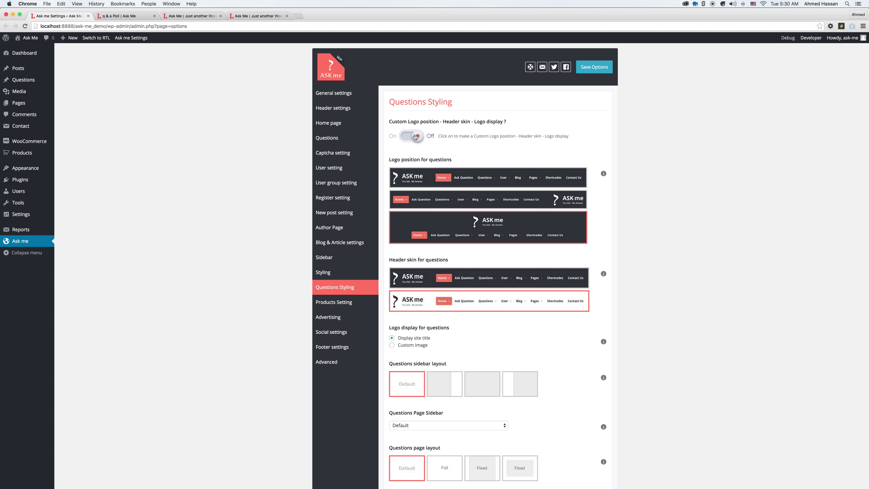
scroll(549, 386, down, 5)
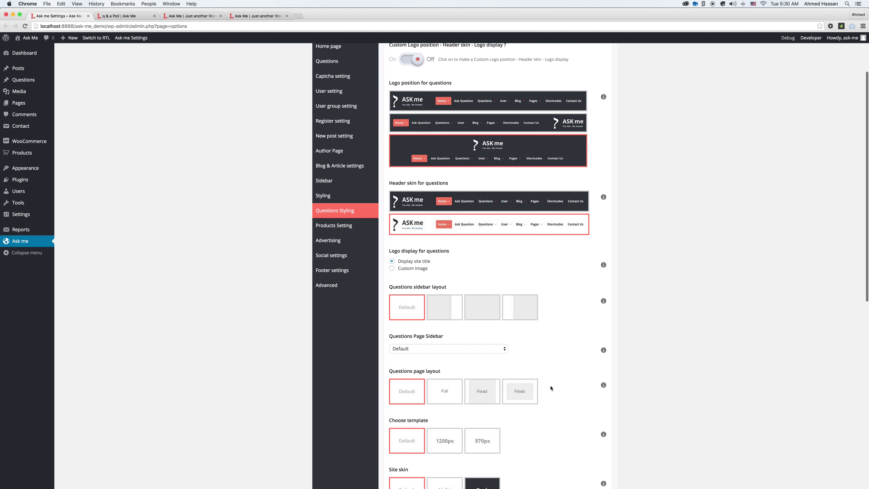
click(484, 316)
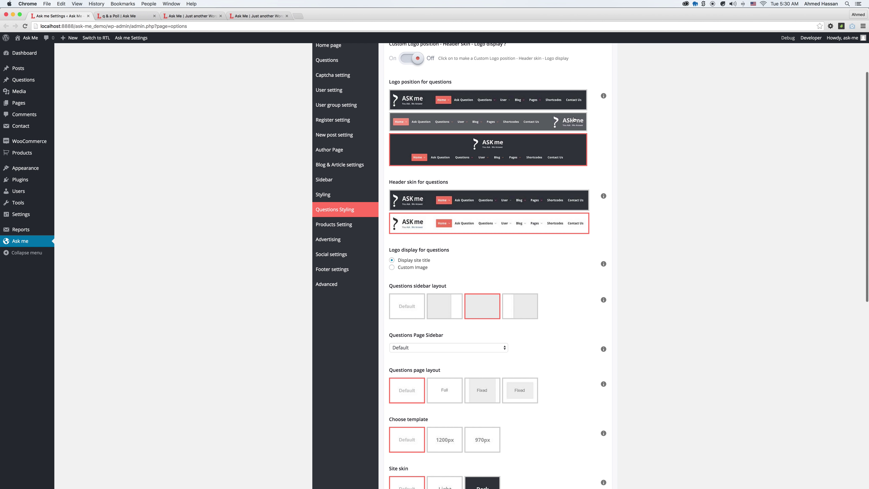
scroll(559, 233, down, 15)
scroll(529, 184, up, 3)
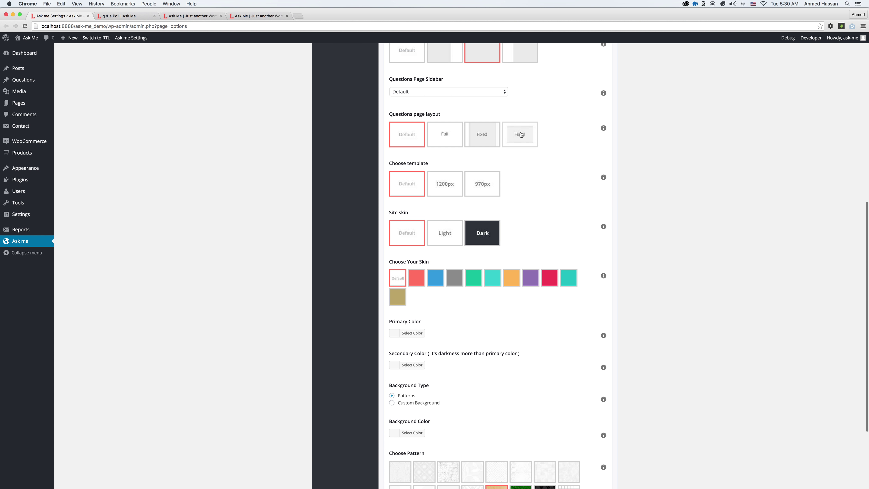
click(486, 231)
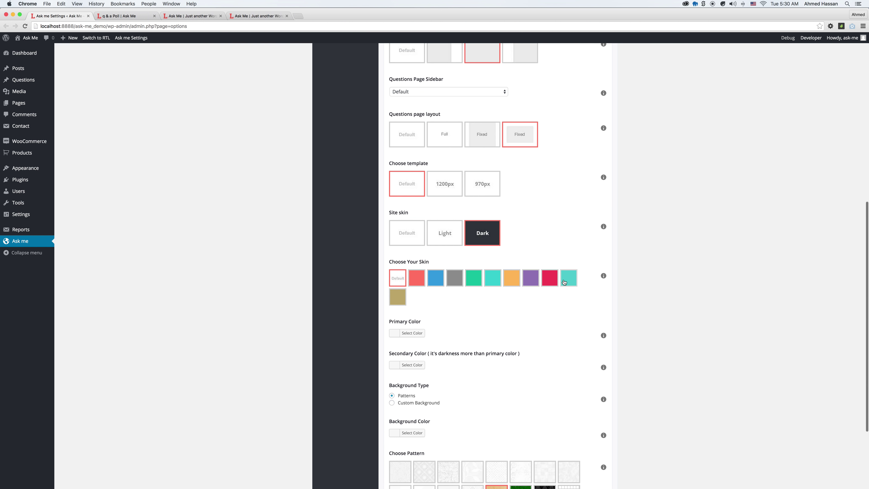
scroll(581, 268, up, 15)
click(593, 70)
- Reload the q & a Poll page and the home page to compare the saved question styling
key(super+alt+Right)
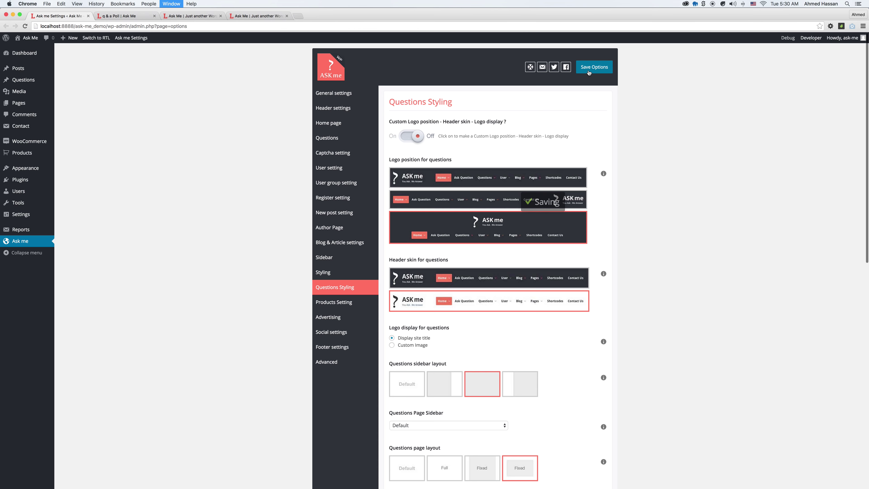
key(super+r)
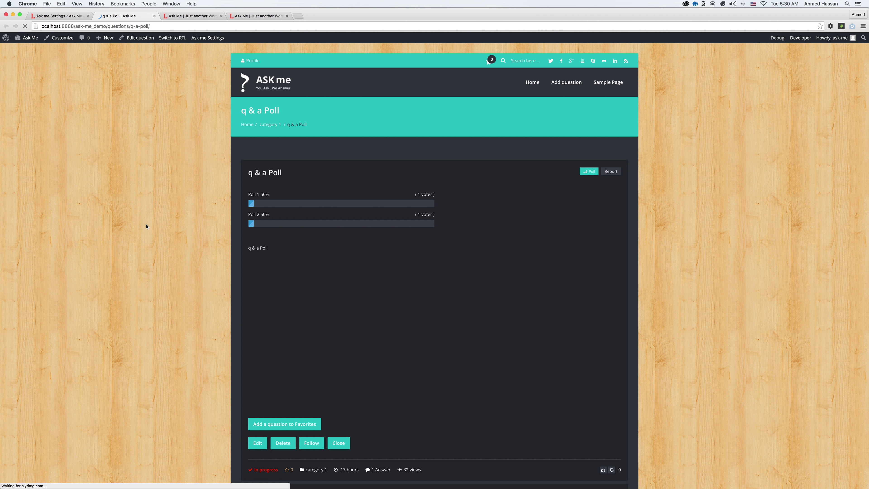
key(super+alt+Right)
key(super+r)
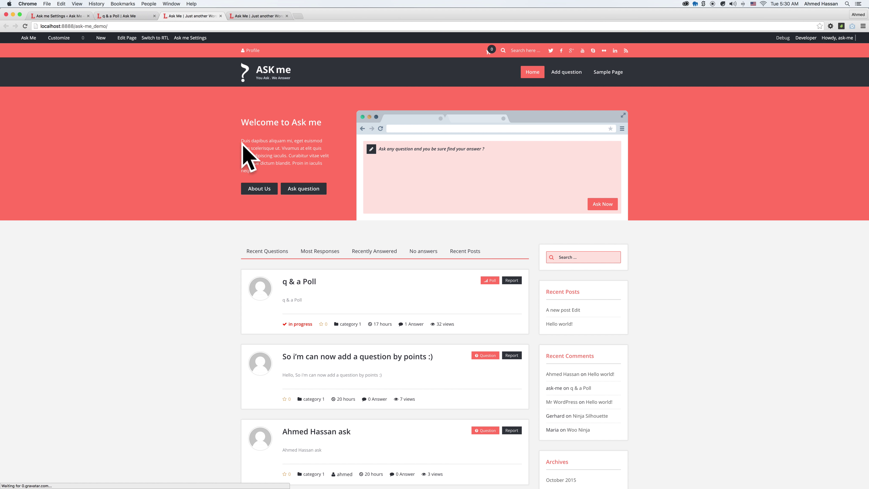
key(super+alt+Left)
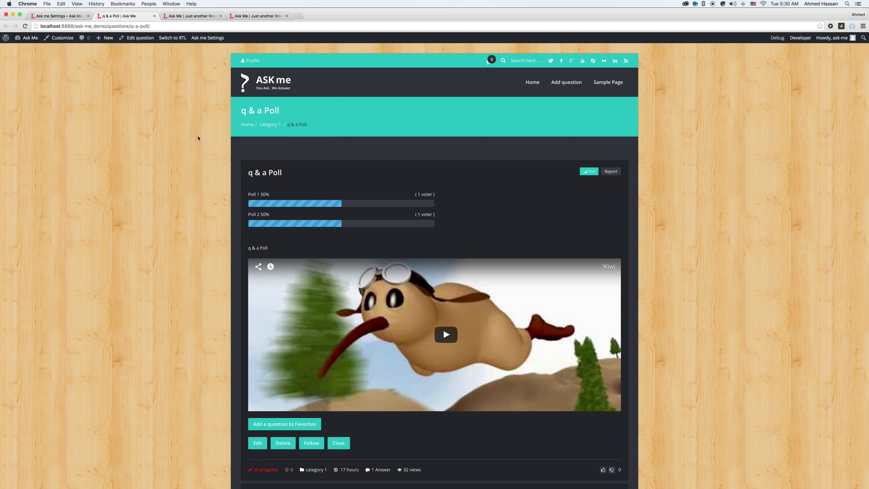
- Reset the questions sidebar layout and questions page layout to Default in Questions Styling
key(super+alt+Left)
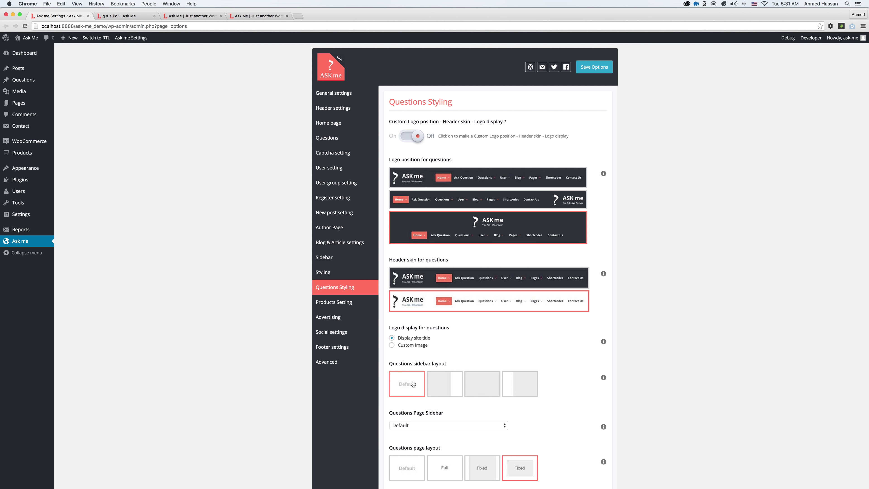
scroll(413, 384, down, 7)
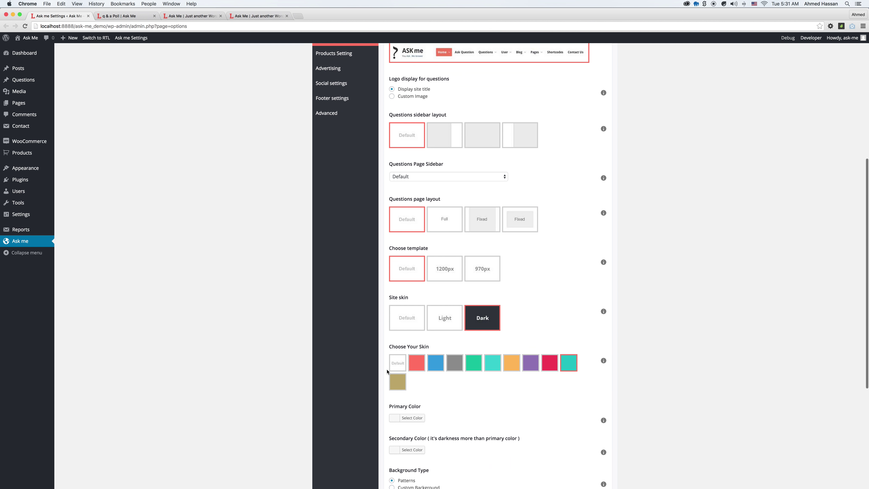
scroll(396, 364, down, 5)
scroll(382, 358, up, 12)
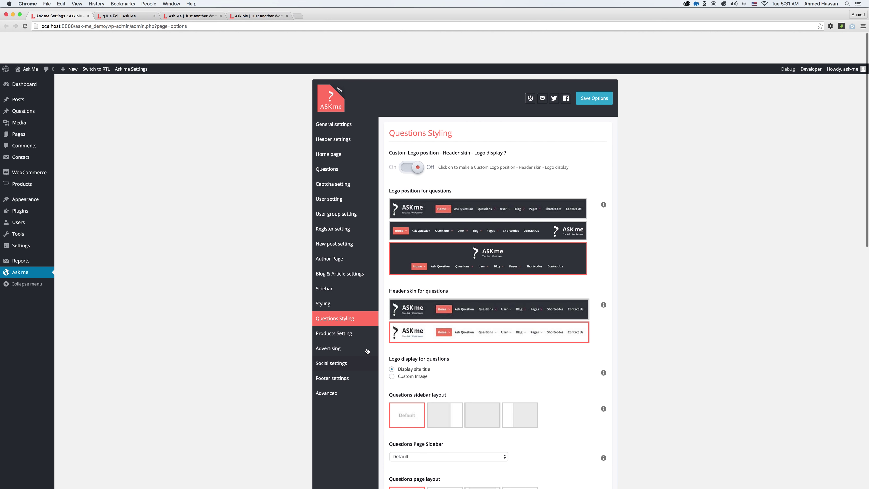
- Open Products Setting and enable a custom products header with centered logo and light header skin
click(343, 304)
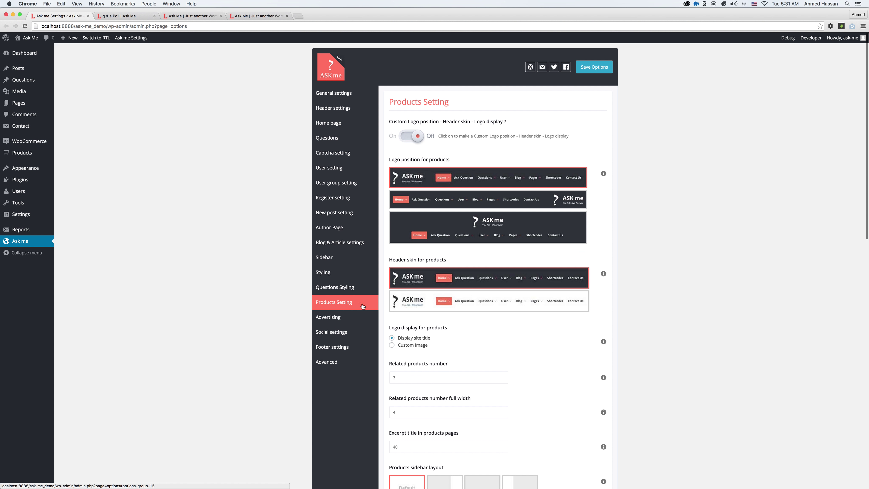
click(414, 139)
click(460, 232)
click(464, 302)
- Give product pages no sidebar, the second Fixed layout, the Dark site skin and the blue color skin, and save the options
scroll(479, 318, down, 5)
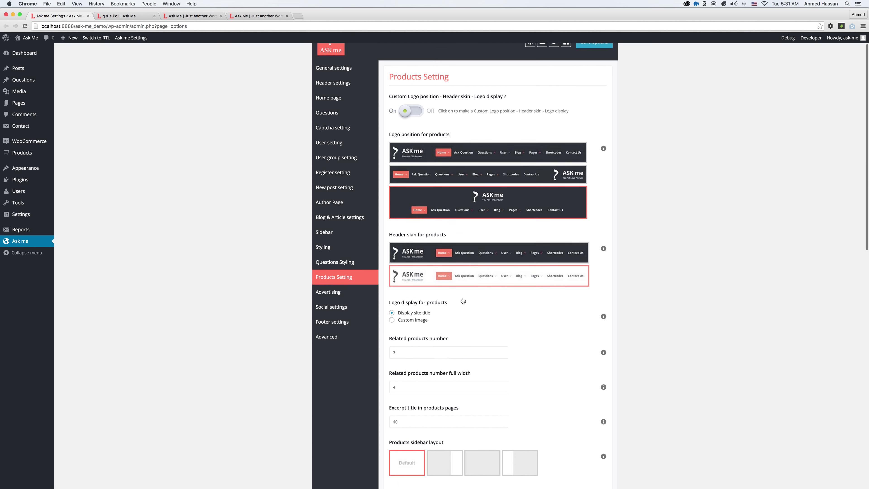
scroll(488, 393, down, 12)
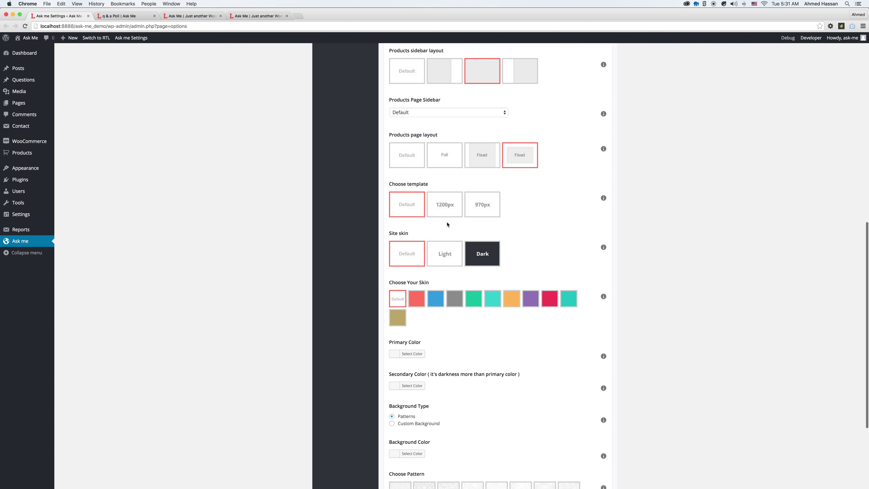
click(486, 255)
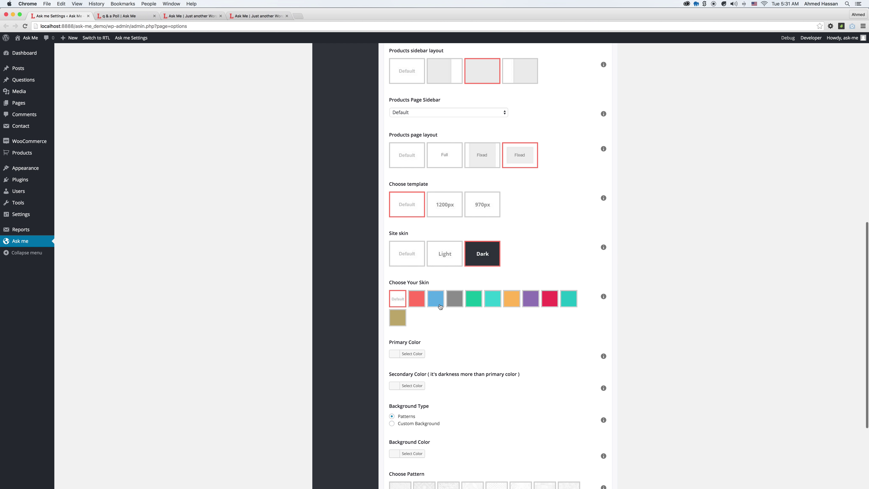
scroll(422, 354, up, 17)
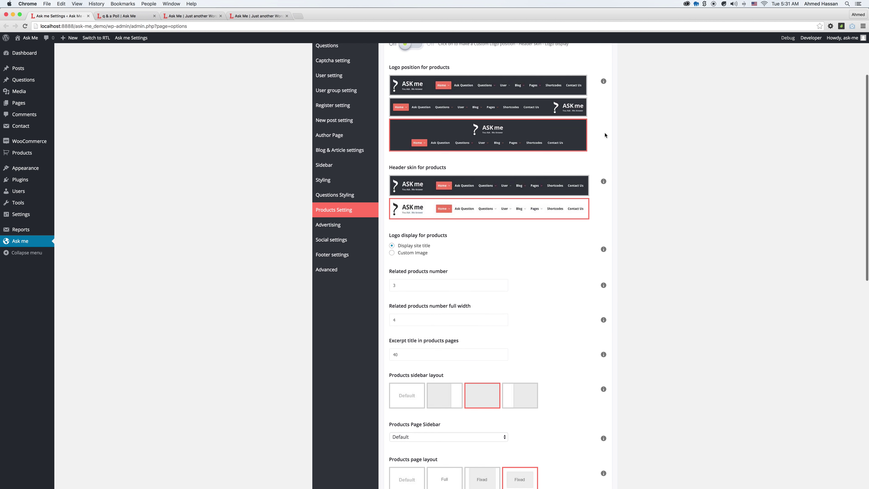
click(594, 68)
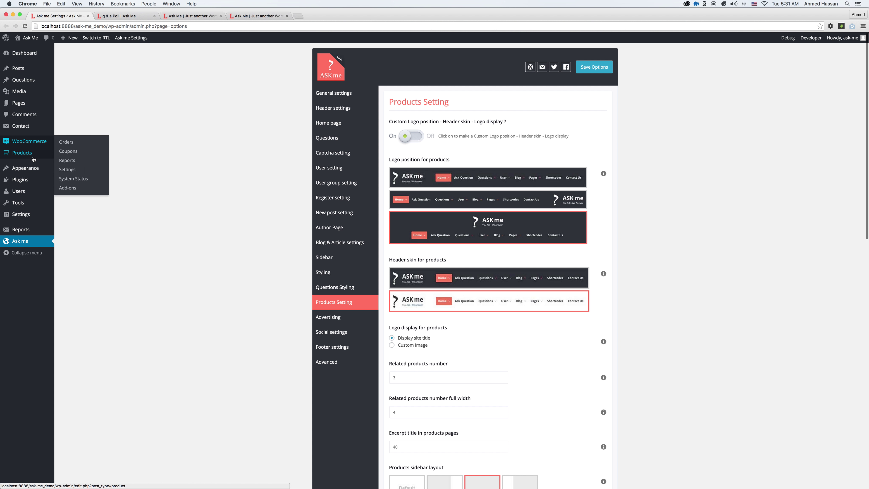
- Open the Products list in a separate tab beside the settings and view the Woo Single #2 product page
super+click(22, 153)
drag(256, 18, 99, 22)
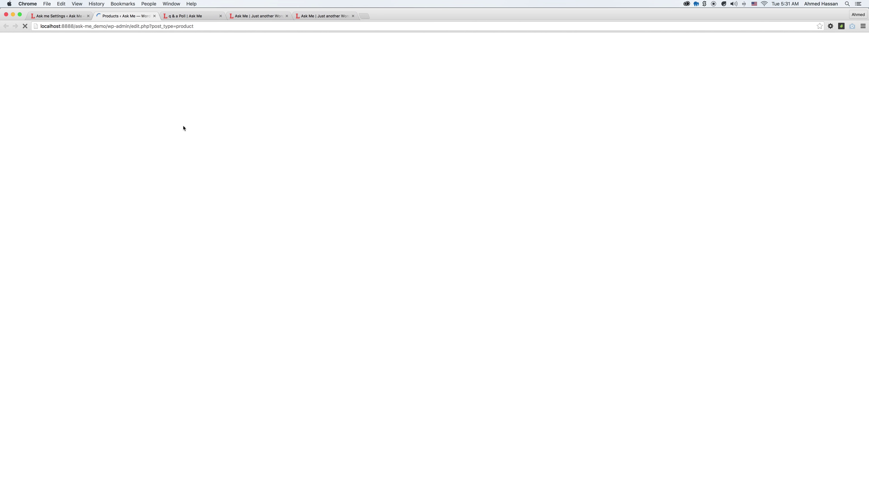
click(177, 111)
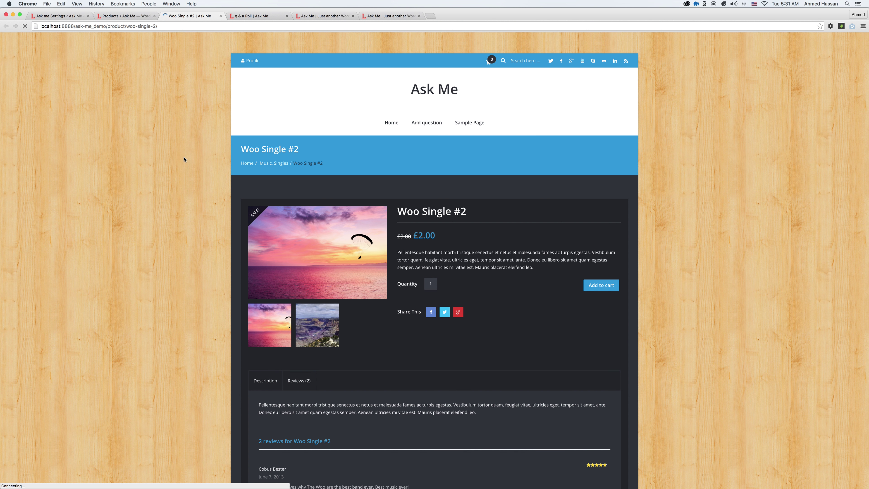
scroll(334, 179, down, 10)
scroll(334, 179, up, 10)
- Reset the products sidebar layout, page layout, site skin and color skin to Default, disable the custom products header, and save
key(super+alt+Left)
key(super+alt+Left)
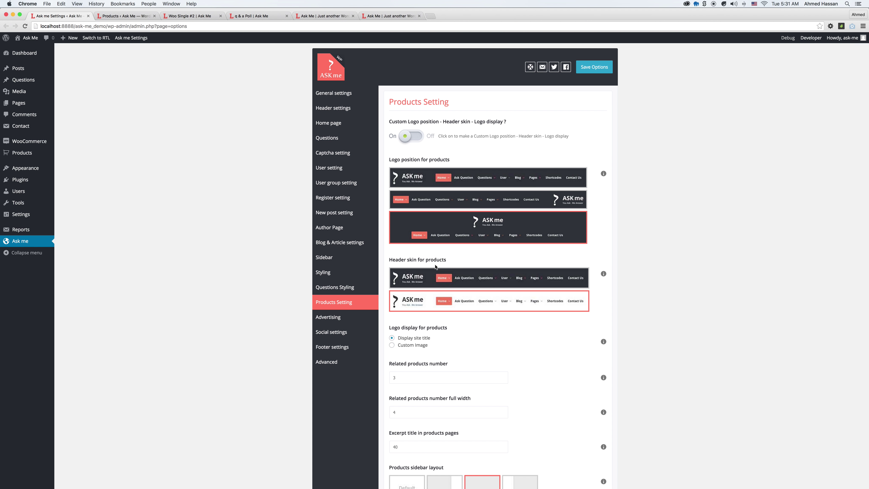
scroll(424, 397, down, 15)
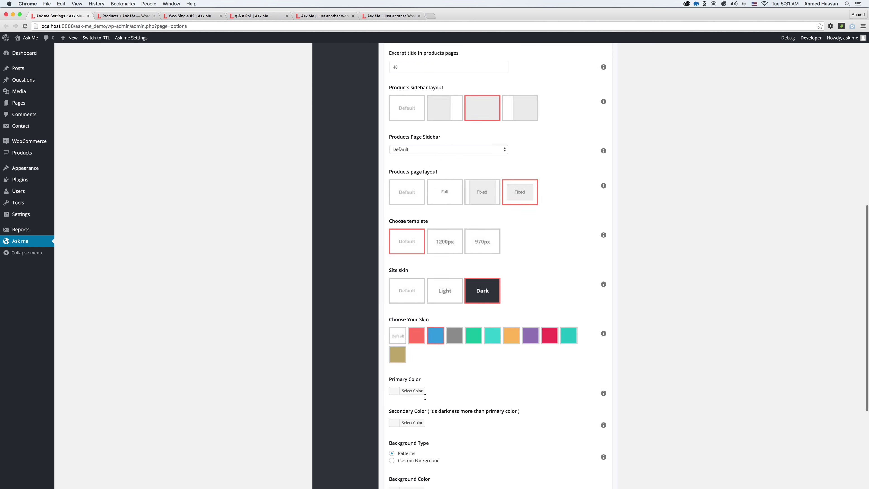
scroll(413, 227, up, 4)
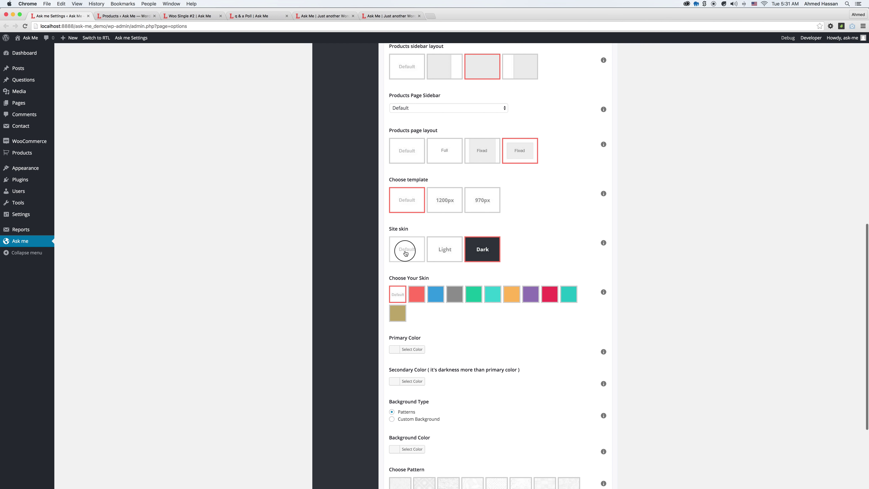
click(414, 159)
scroll(418, 167, up, 3)
click(411, 173)
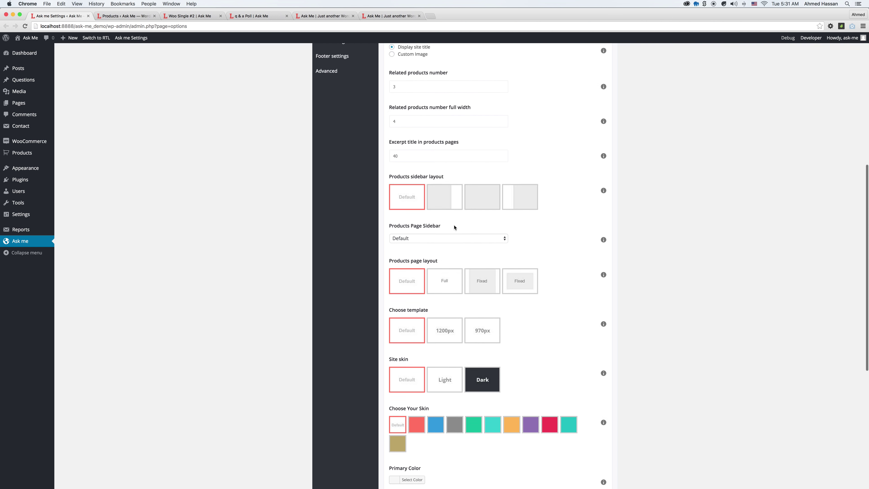
scroll(455, 227, up, 6)
scroll(453, 230, up, 7)
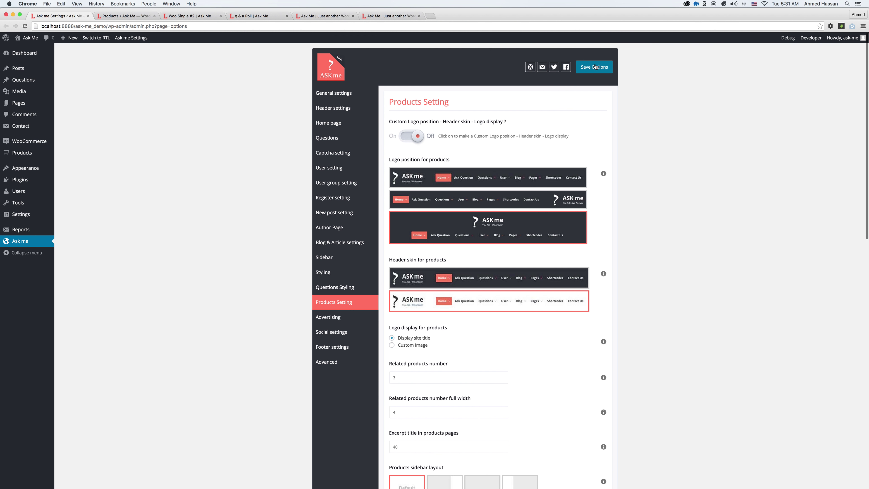
- Check the default styling on the reloaded Woo Single #2 page and return to Products Setting
key(super+alt+Right)
key(super+alt+Right)
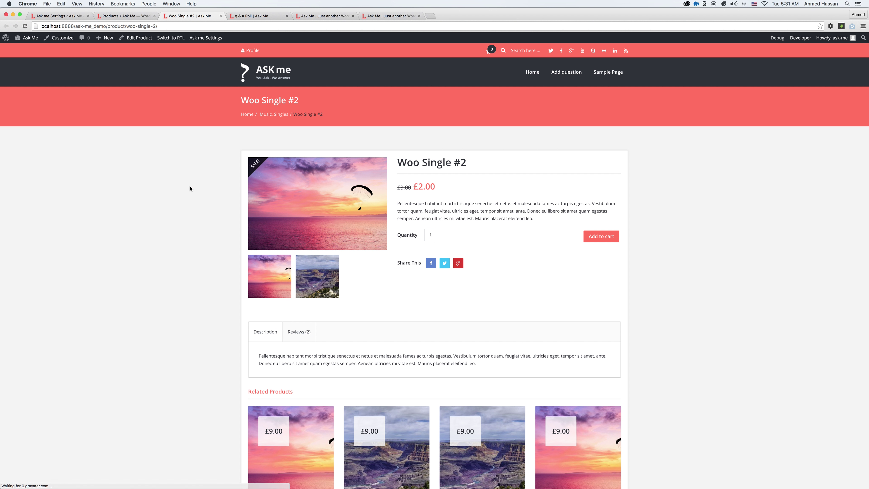
key(super+alt+Left)
key(super+alt+Left)
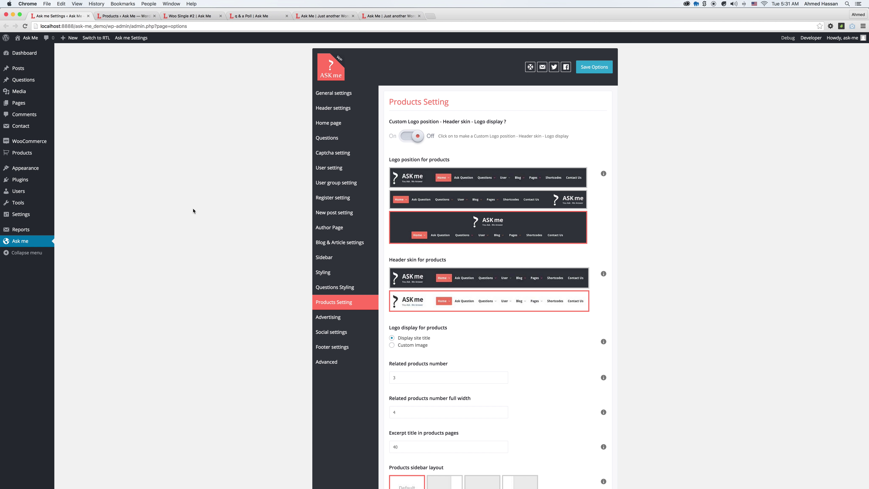
- Set the related products number to 6
scroll(193, 210, down, 5)
click(411, 236)
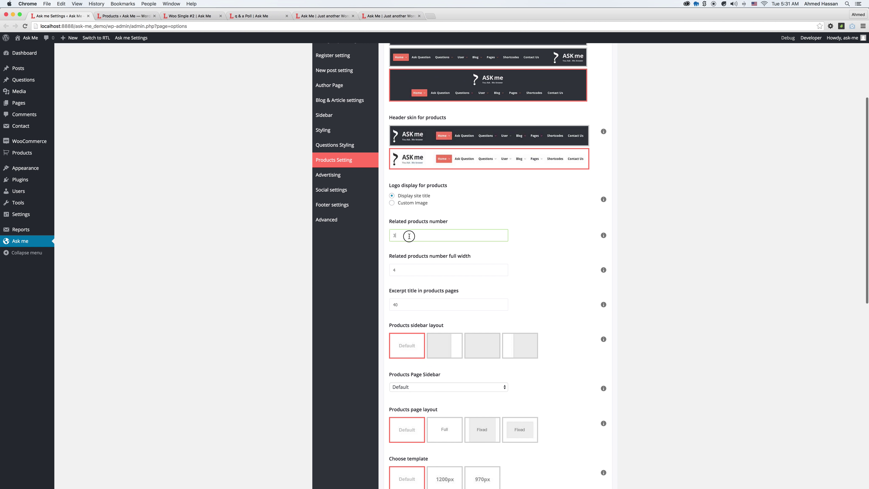
text(4)
- Close the Products list tab, examine the related products on the reloaded Woo Single #2 page, and return to Products Setting
key(super+3)
key(super+r)
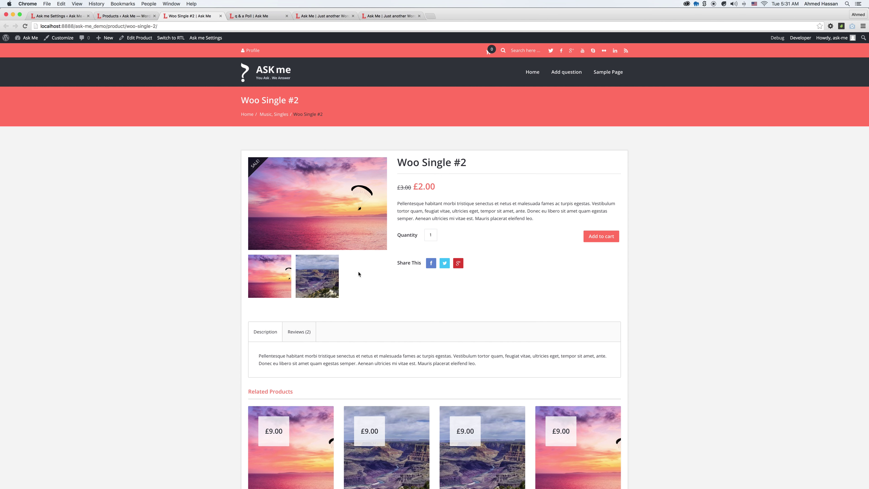
click(123, 15)
key(super+w)
key(super+r)
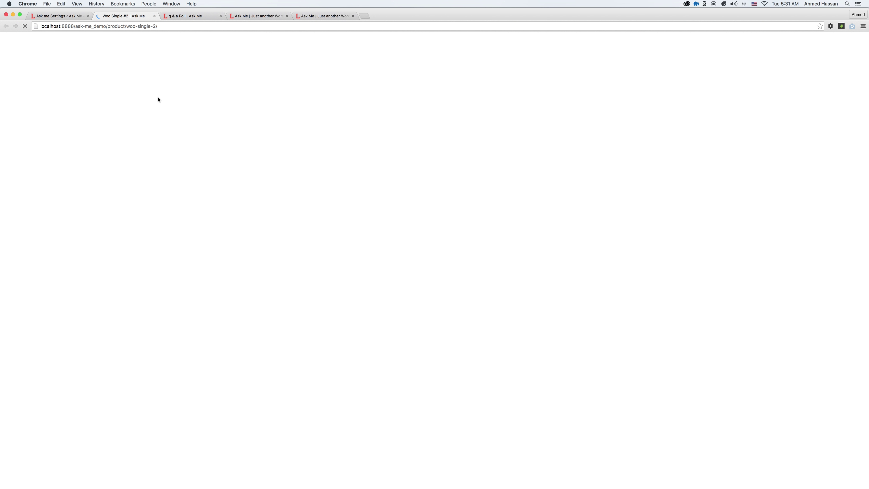
scroll(156, 199, down, 5)
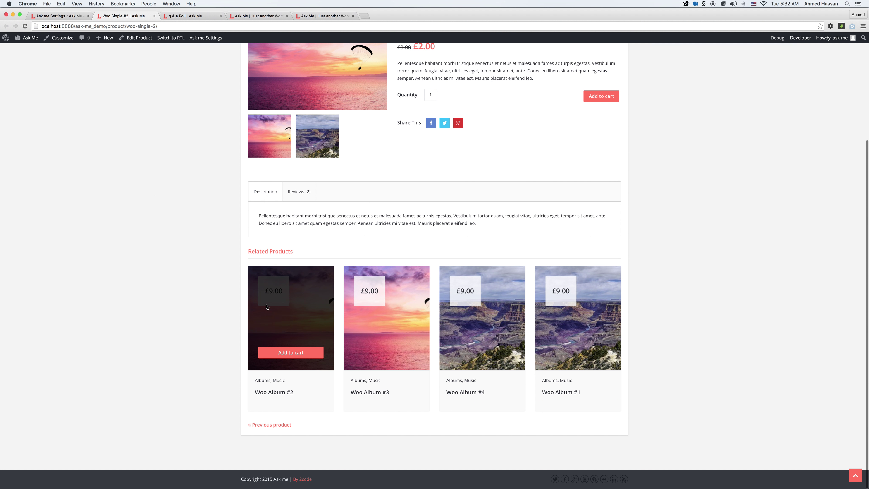
key(super+1)
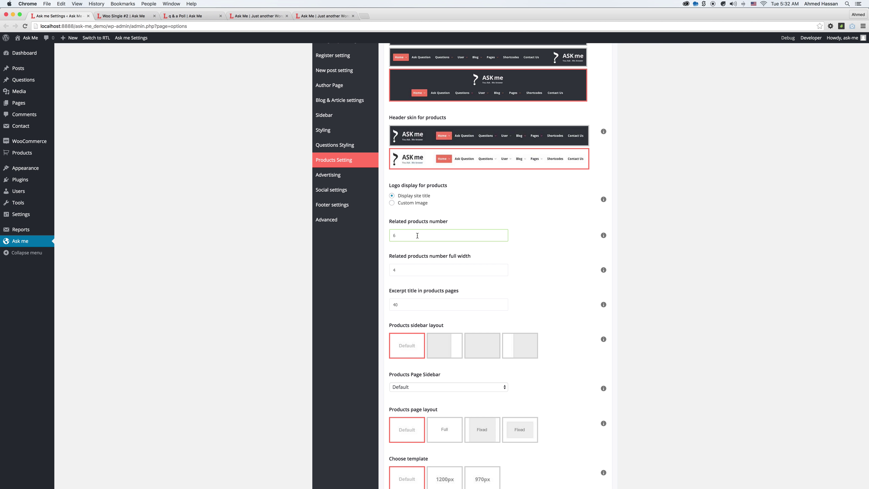
- Set the related products number to 3 and the full-width related products number to 8, and save the options
triple_click(397, 222)
double_click(412, 237)
double_click(433, 269)
key(Return)
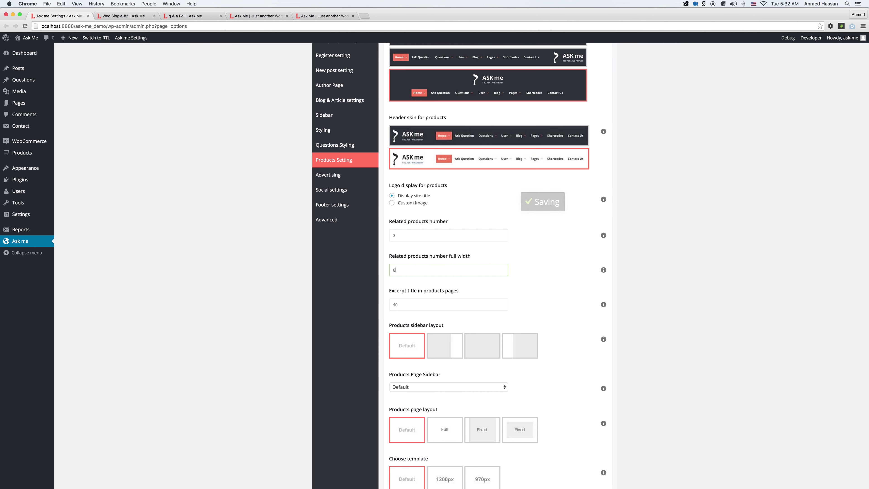
- Examine the related products on the reloaded Woo Single #2 page and return to Products Setting
key(super+alt+Right)
key(super+r)
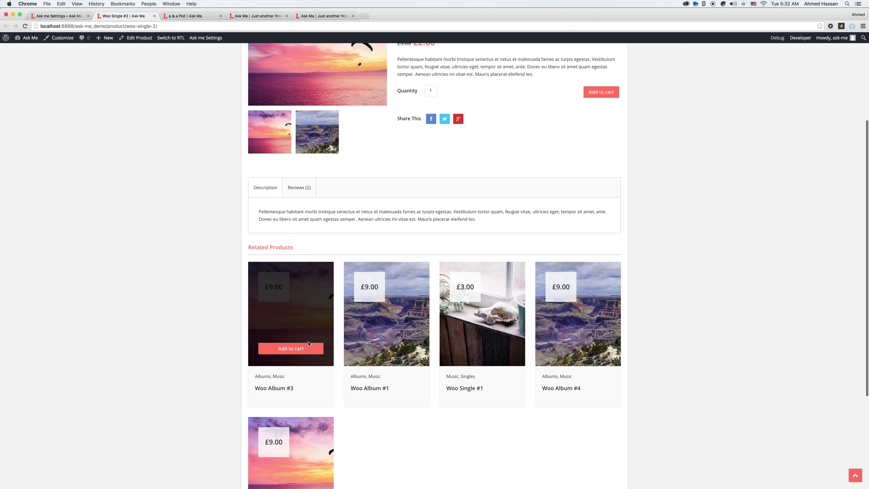
scroll(308, 344, down, 2)
key(super+alt+Left)
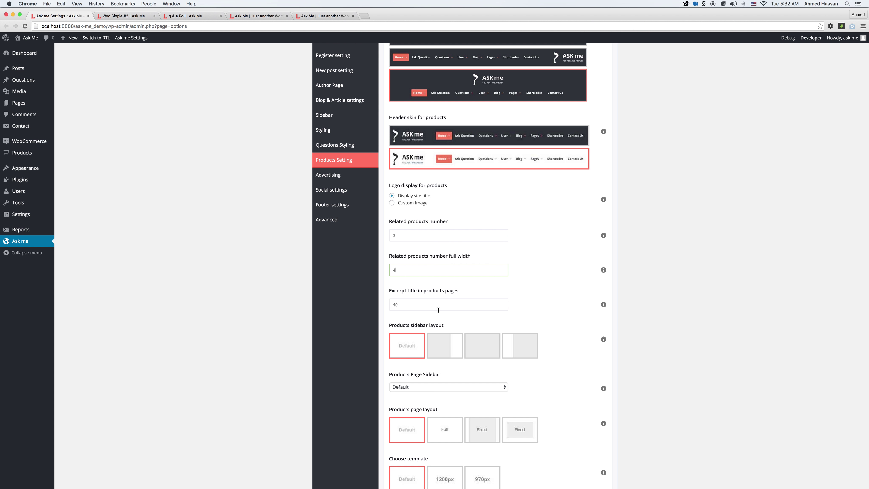
- Set the full-width related products number to 4 and the excerpt title in products pages to 5, and save
triple_click(462, 293)
double_click(414, 307)
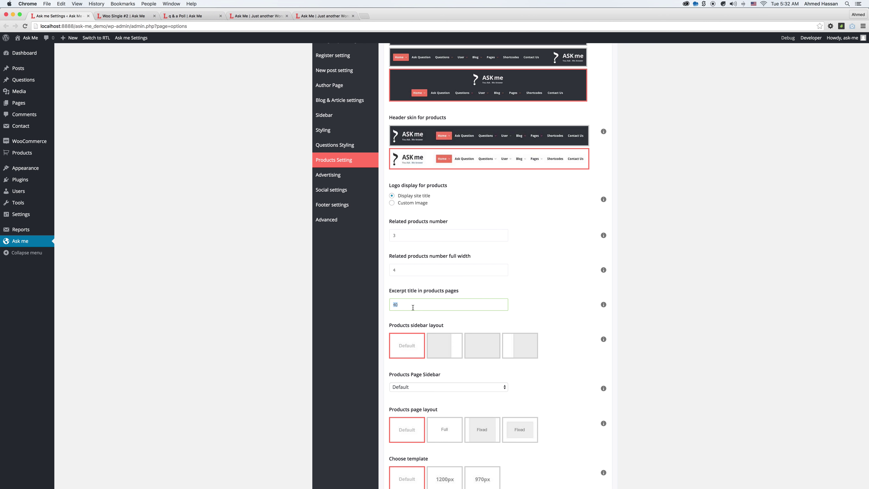
key(super+alt+Right)
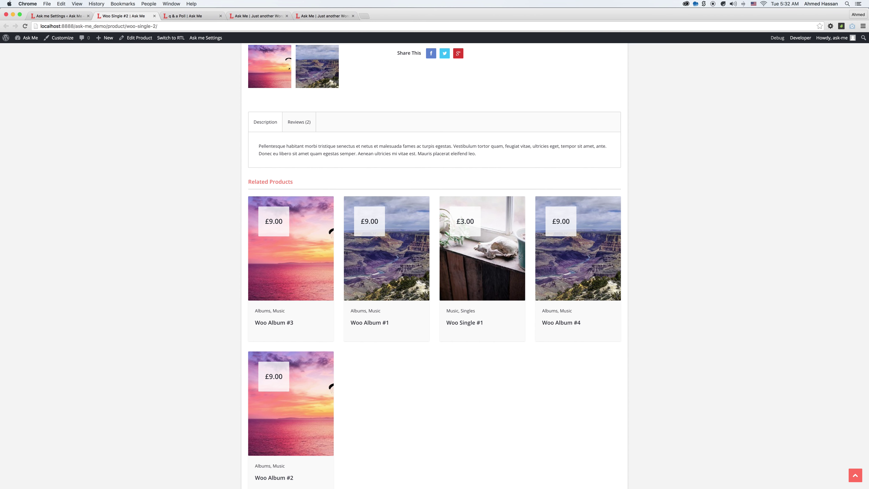
key(super+alt+Left)
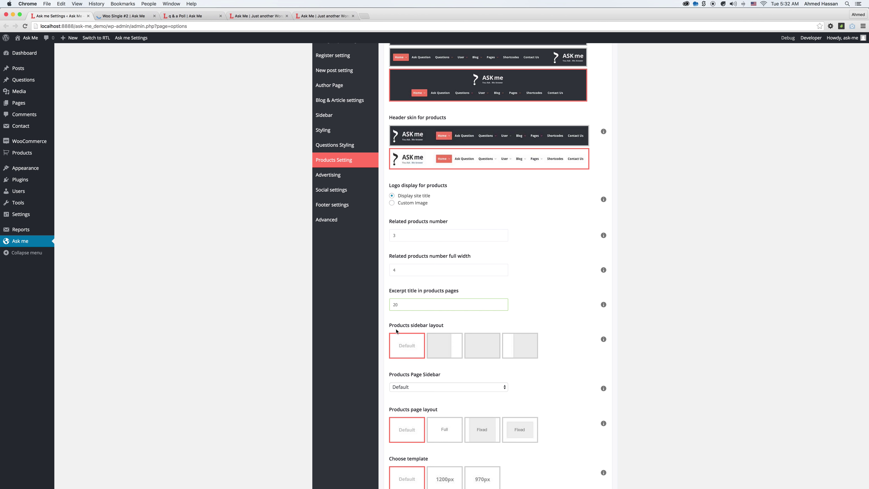
key(Return)
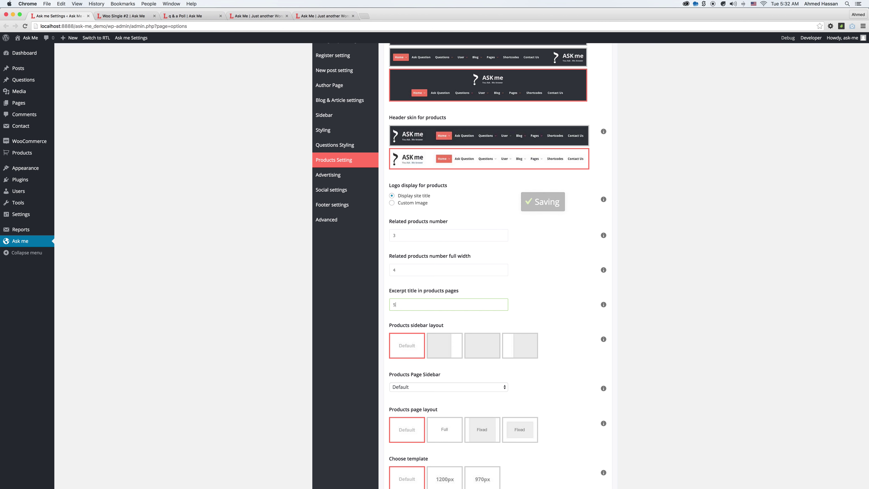
- Check the related product titles on the reloaded Woo Single #2 page and return to Products Setting
key(super+alt+Right)
key(super+r)
click(369, 393)
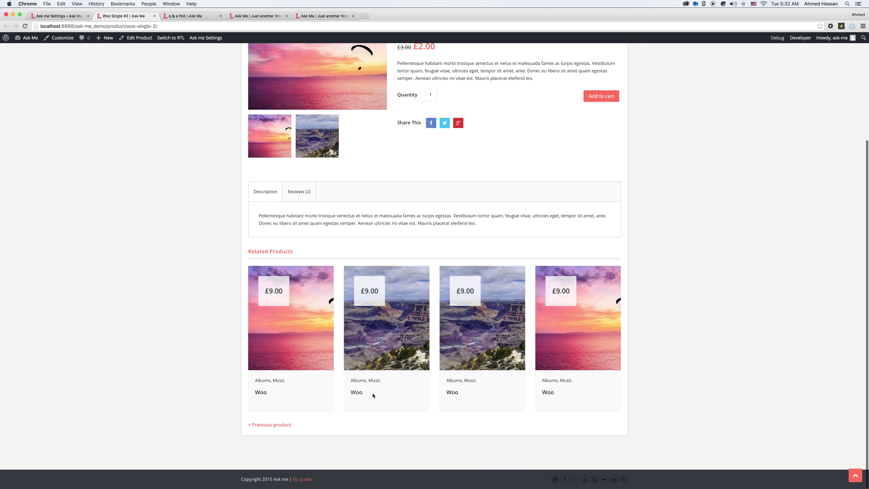
key(super+alt+Left)
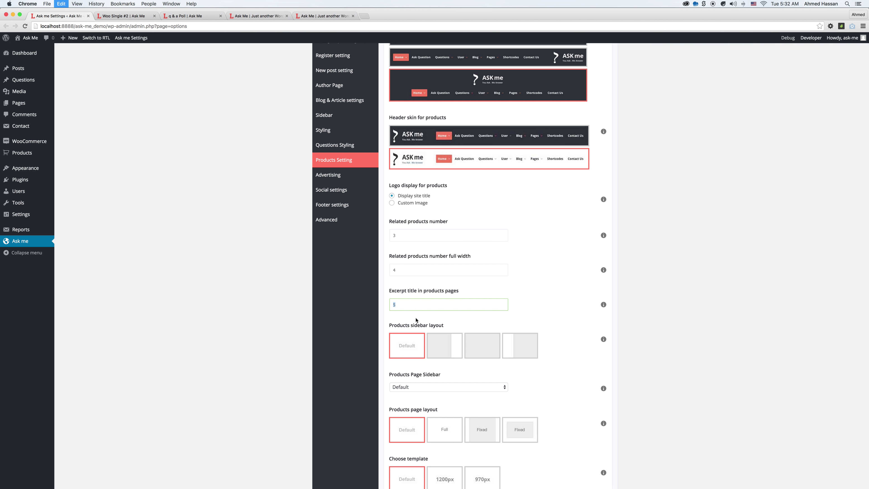
- Set the products excerpt title to 40, save, and check the product titles on the reloaded Woo Single #2 page
scroll(322, 365, down, 12)
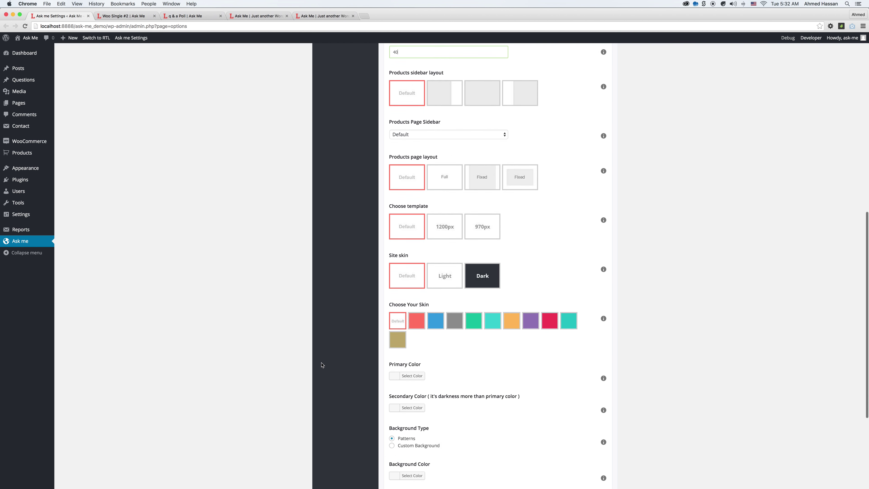
click(605, 451)
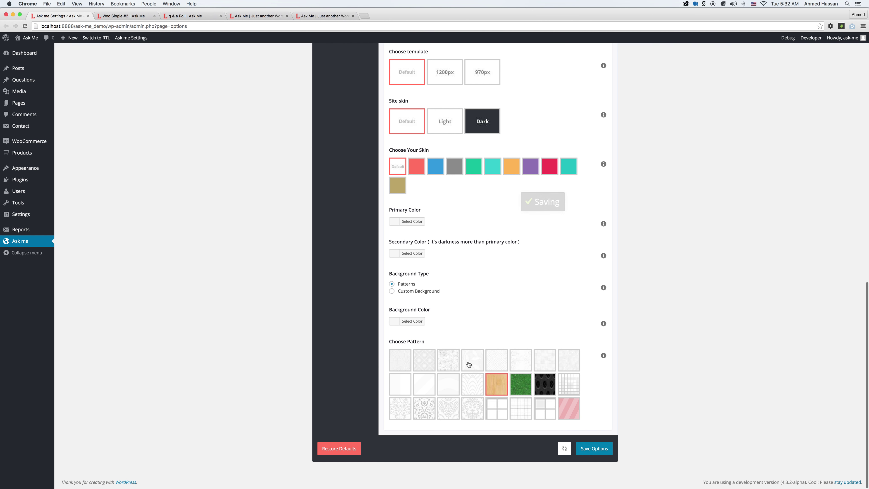
key(super+alt+Right)
key(super+r)
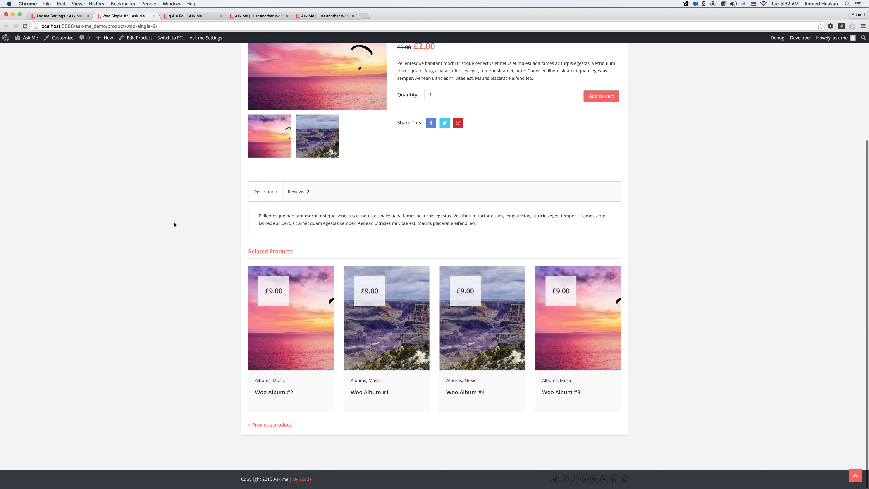
- Close the Woo Single #2 page and one duplicate Ask Me home page, and reload the q & a Poll page
key(super+w)
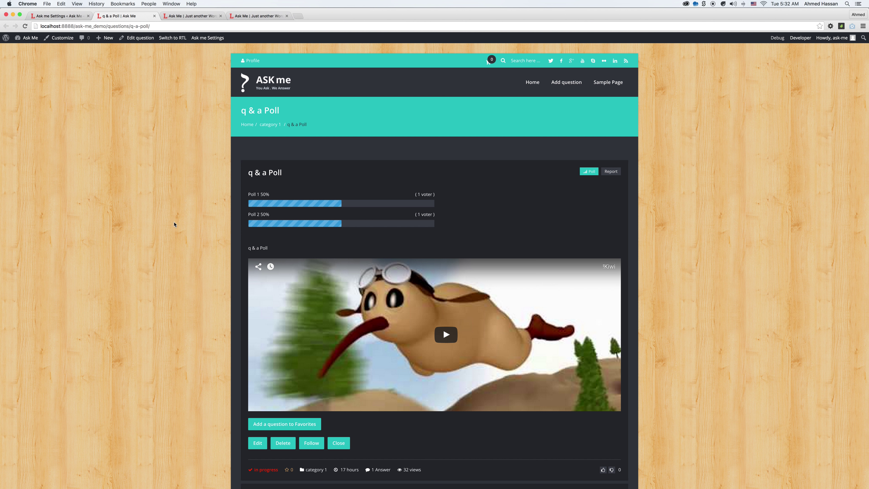
key(super+alt+Right)
key(super+r)
key(super+w)
key(super+alt+Left)
key(super+r)
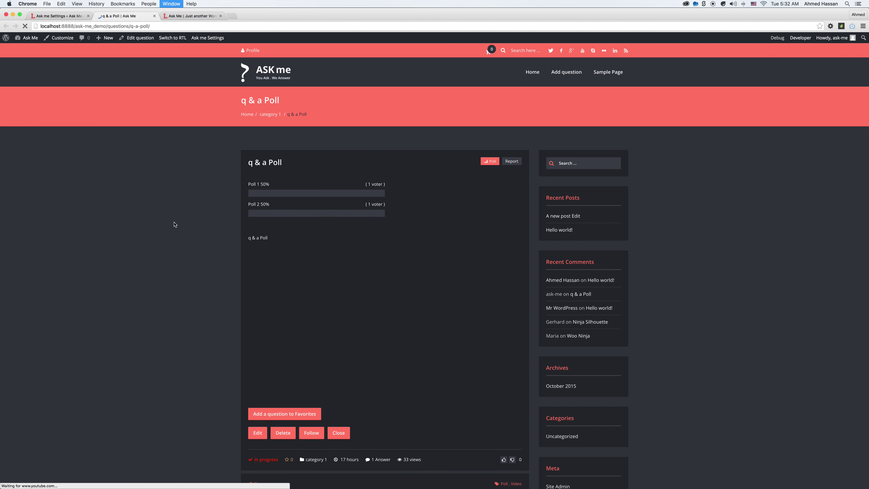
- Reload the theme settings and turn off the Dark site skin in Questions Styling
key(super+alt+Left)
key(super+r)
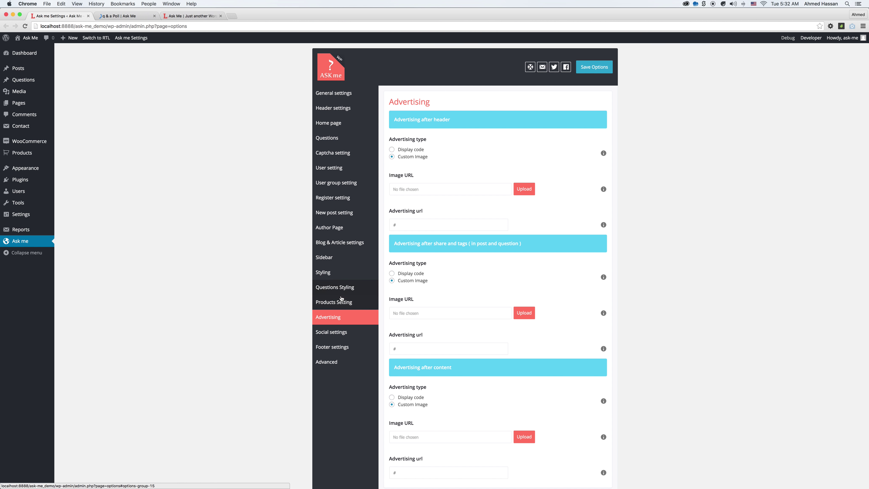
click(341, 301)
click(340, 287)
scroll(429, 312, down, 5)
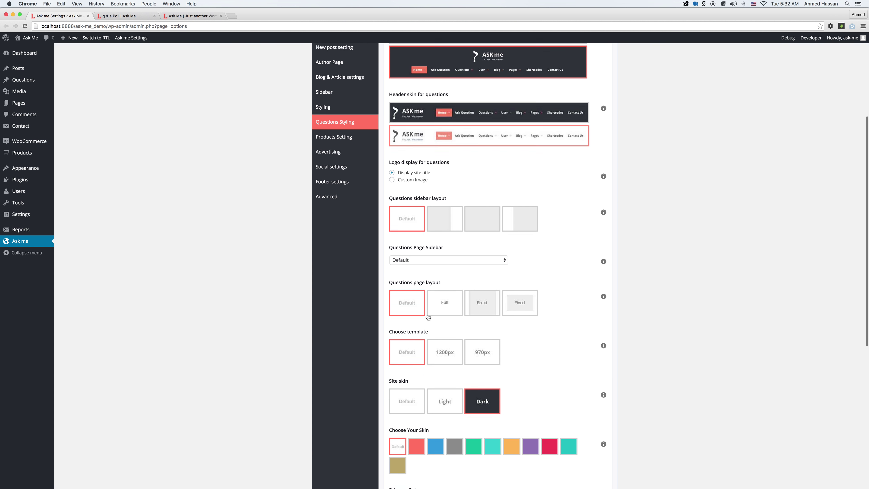
scroll(411, 383, up, 5)
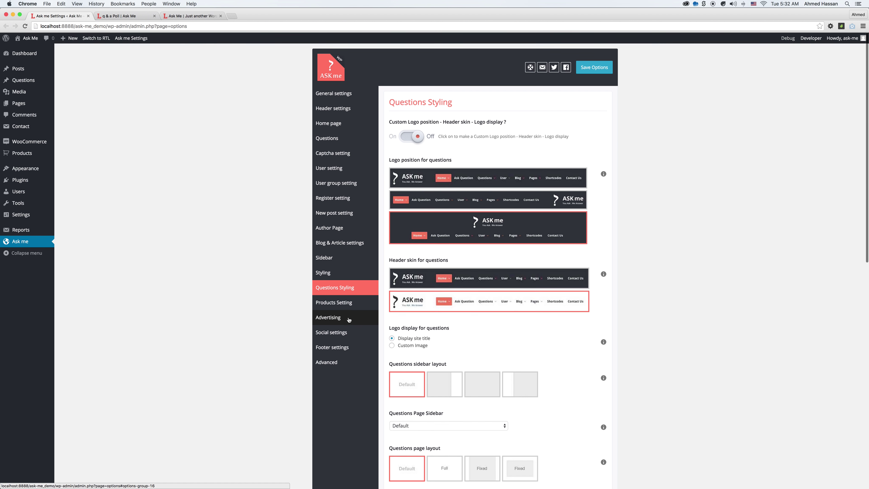
- Choose the pink sunset paraglider image from the media library as the custom image for the advertising after header
click(349, 319)
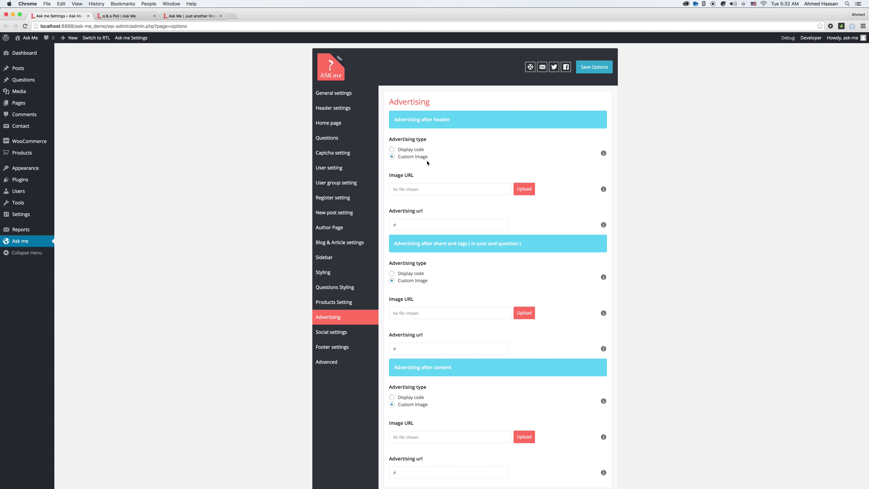
click(524, 188)
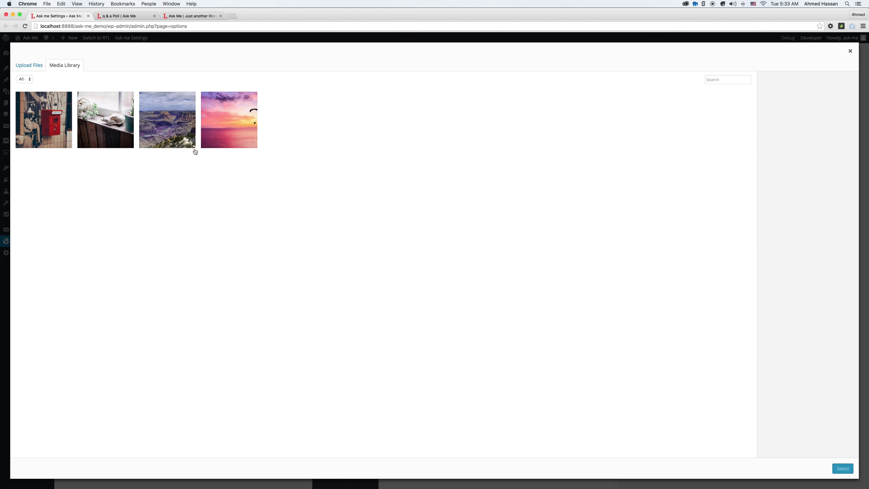
click(242, 139)
click(842, 468)
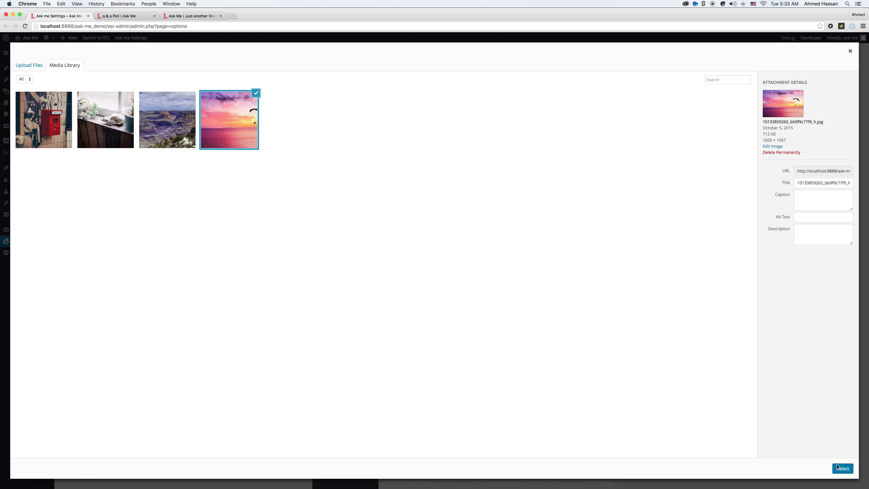
click(493, 189)
key(super+a)
click(443, 396)
- Switch the advertising after header and after share and tags to display code, entering Adv 1 and Adv 2
click(407, 150)
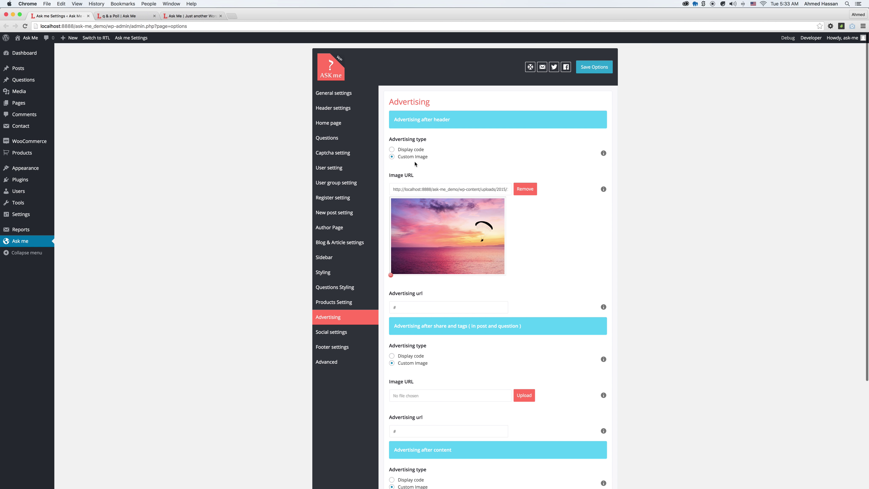
click(422, 201)
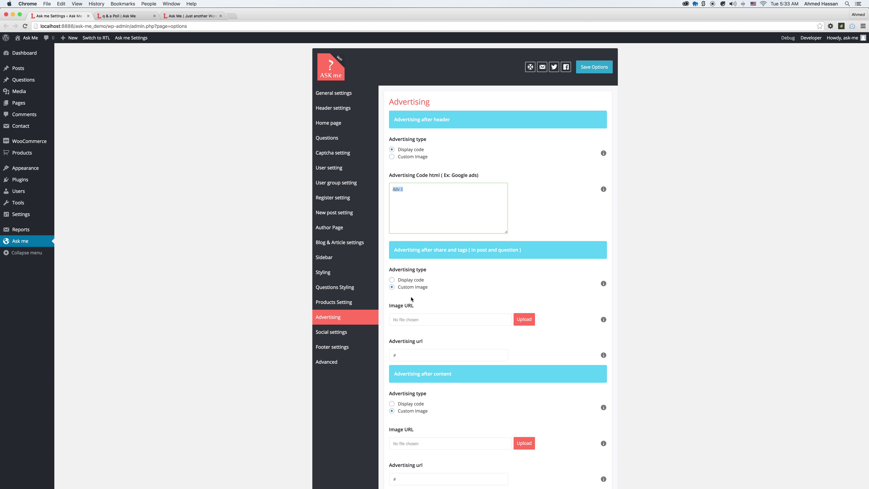
click(412, 281)
click(425, 338)
key(super+v)
- Switch the advertising after content to display code, enter Adv 3, and save the options
scroll(520, 392, down, 3)
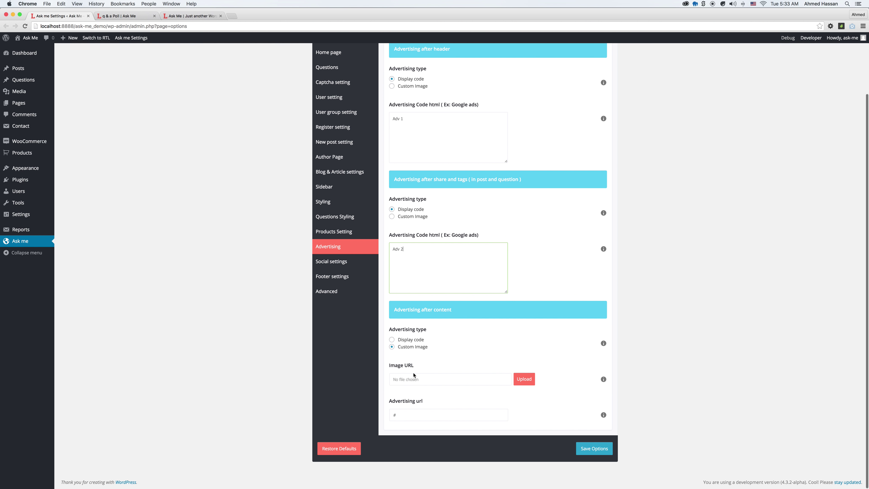
click(406, 338)
text(Adv 3)
click(595, 455)
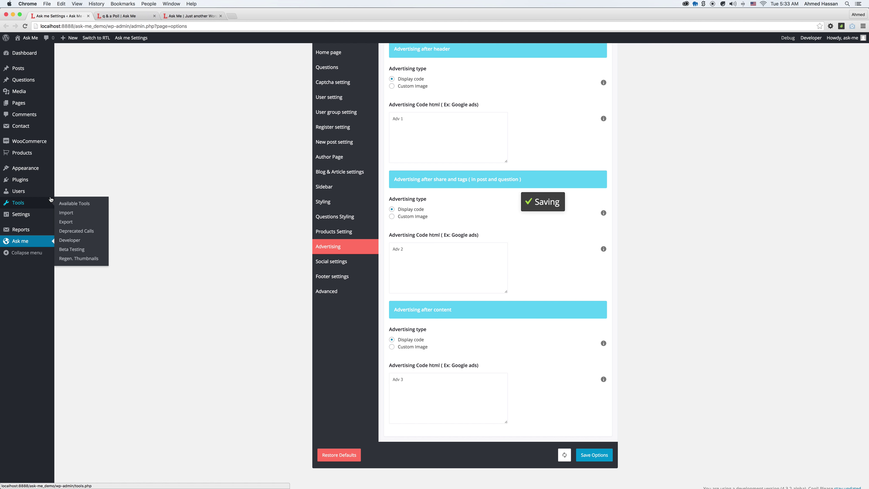
- Examine where the three advertising texts are placed on the reloaded q & a Poll page and return to the Advertising settings
key(ctrl+Tab)
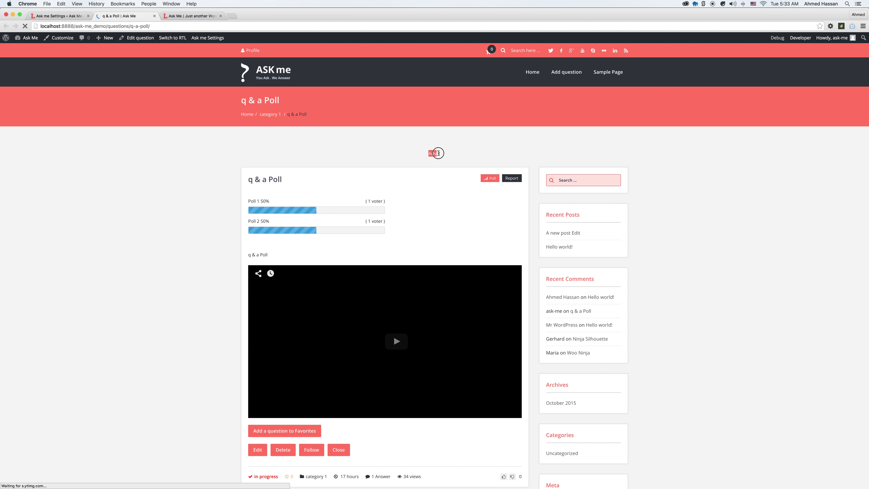
scroll(431, 164, down, 3)
scroll(322, 295, down, 14)
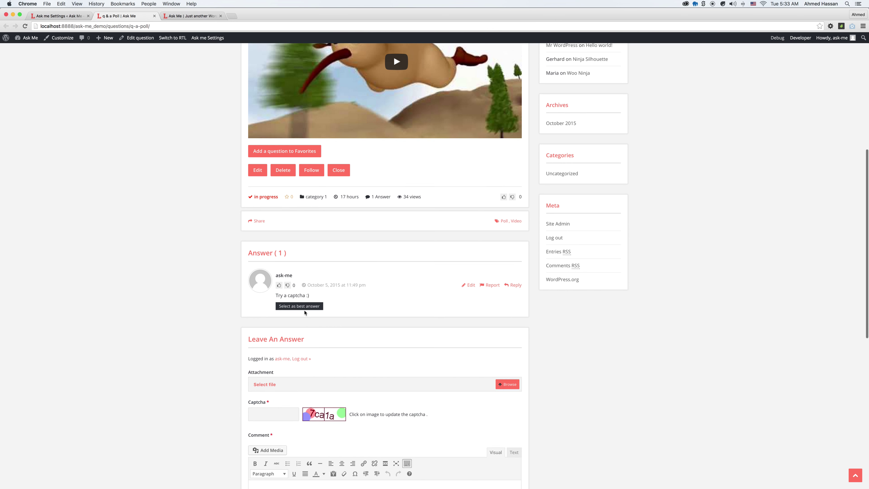
triple_click(381, 362)
scroll(381, 363, down, 3)
click(381, 430)
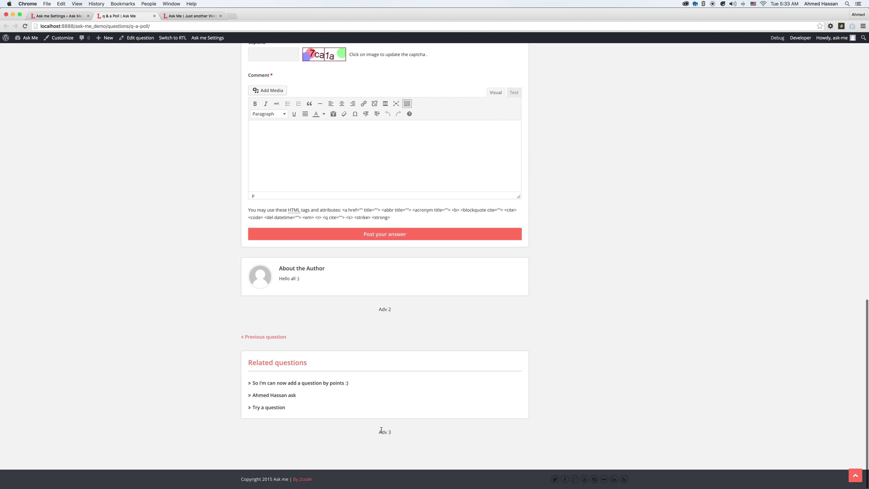
triple_click(383, 431)
click(188, 328)
key(ctrl+shift+Tab)
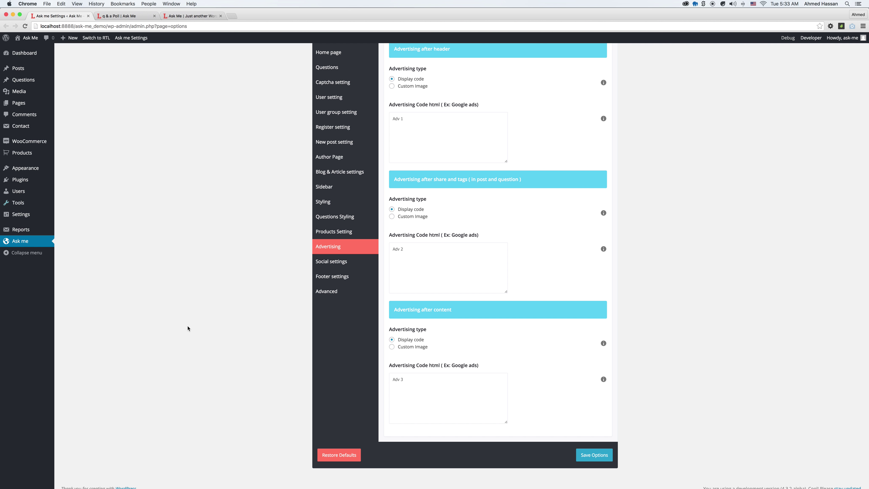
- Clear the advertising code of all three sections: after header, after share and tags, and after content
click(453, 273)
key(super+a)
click(420, 389)
key(super+a)
key(BackSpace)
click(450, 136)
key(super+a)
key(BackSpace)
scroll(452, 178, up, 3)
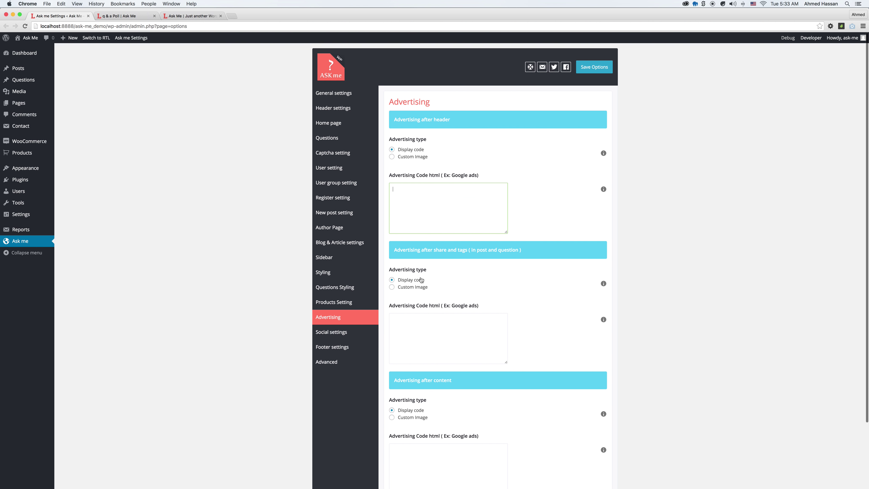
- Disable the social header and social footer in Social settings and save the options
click(331, 332)
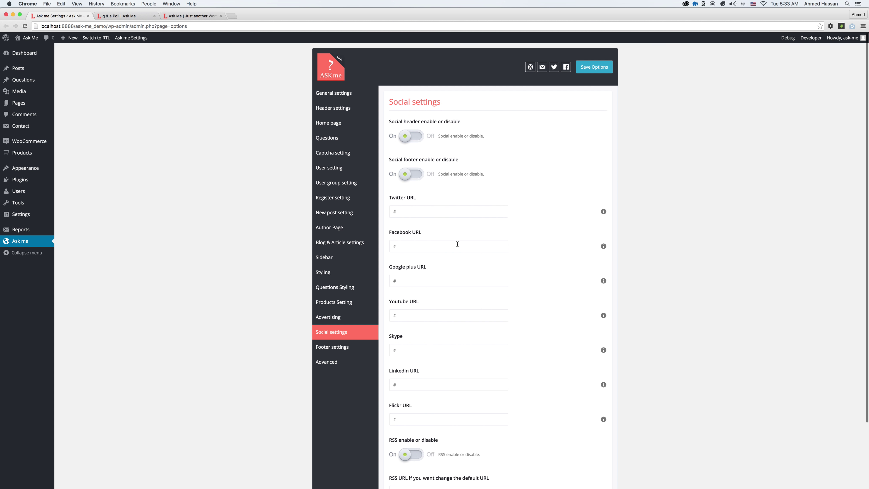
drag(395, 121, 454, 123)
drag(391, 161, 443, 152)
click(402, 135)
click(408, 174)
click(595, 66)
- Check the header and footer of the reloaded q & a Poll page for social icons and return to Social settings
key(super+alt+Right)
key(super+r)
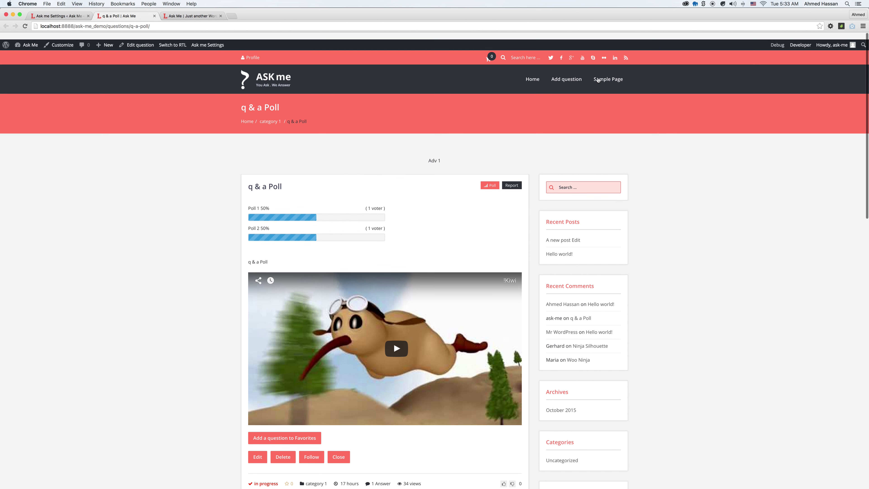
scroll(640, 243, down, 20)
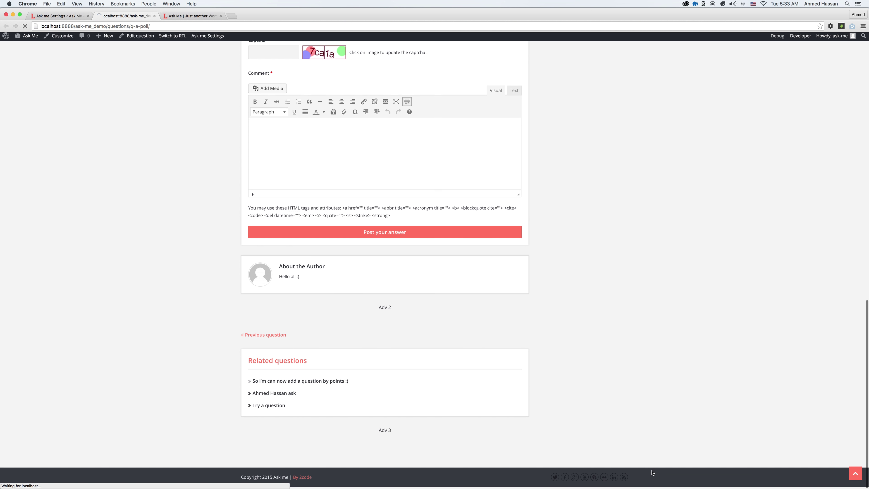
key(super+r)
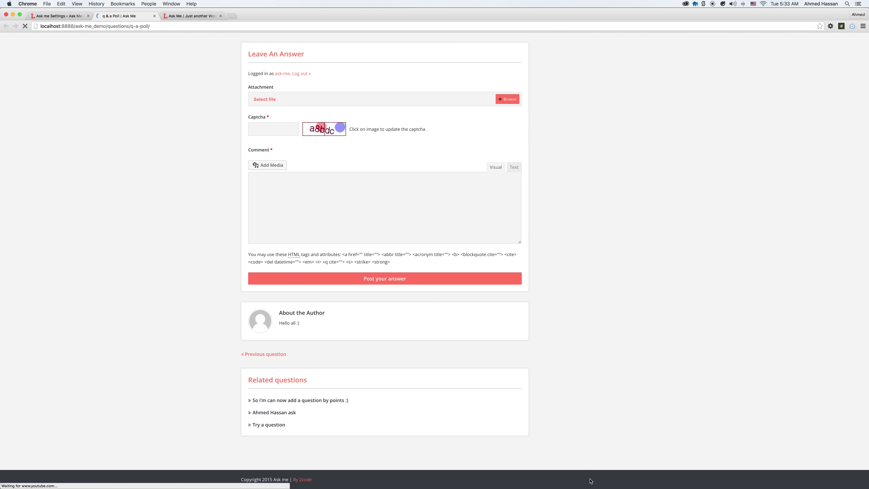
scroll(662, 252, up, 15)
key(ctrl+shift+Tab)
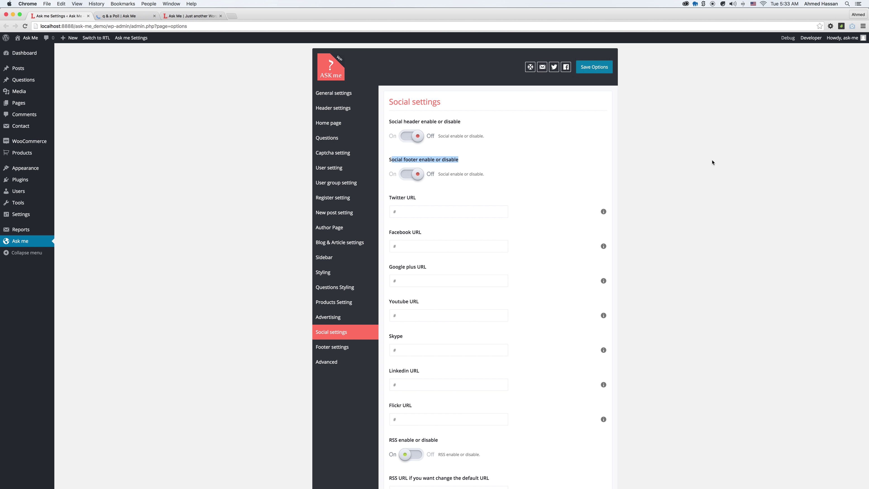
- Enable the social header and social footer again
click(417, 138)
click(414, 174)
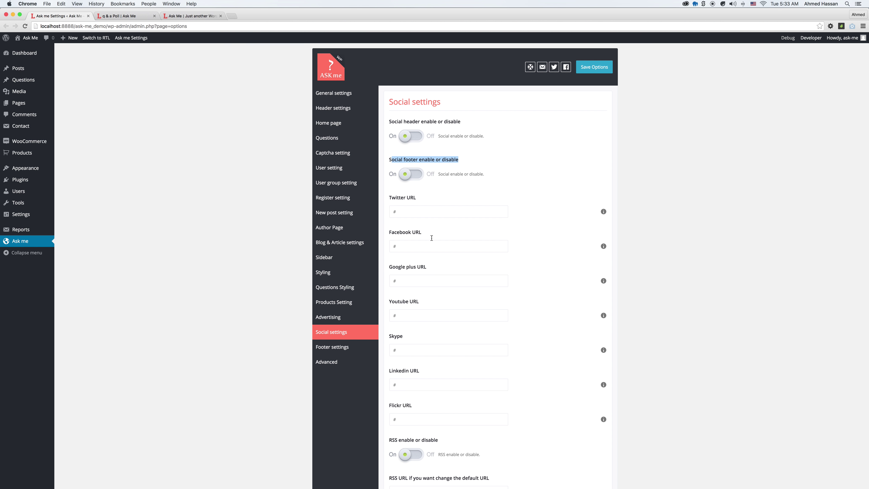
scroll(430, 250, down, 3)
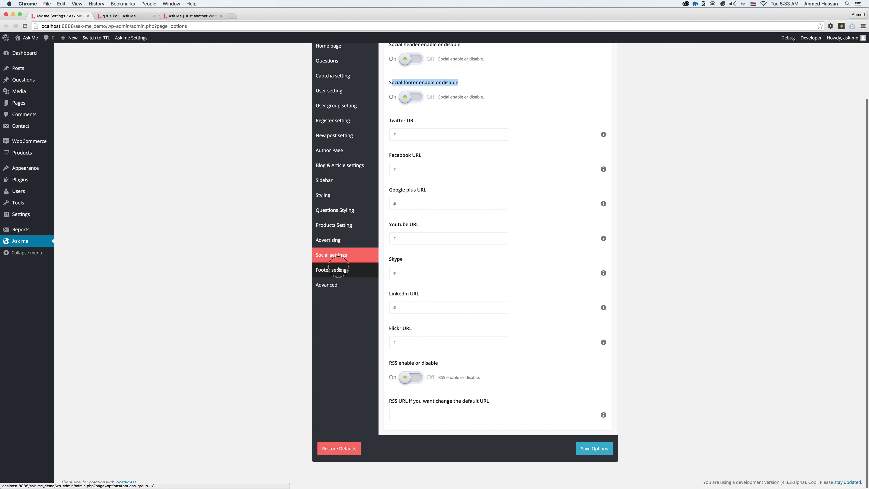
click(332, 270)
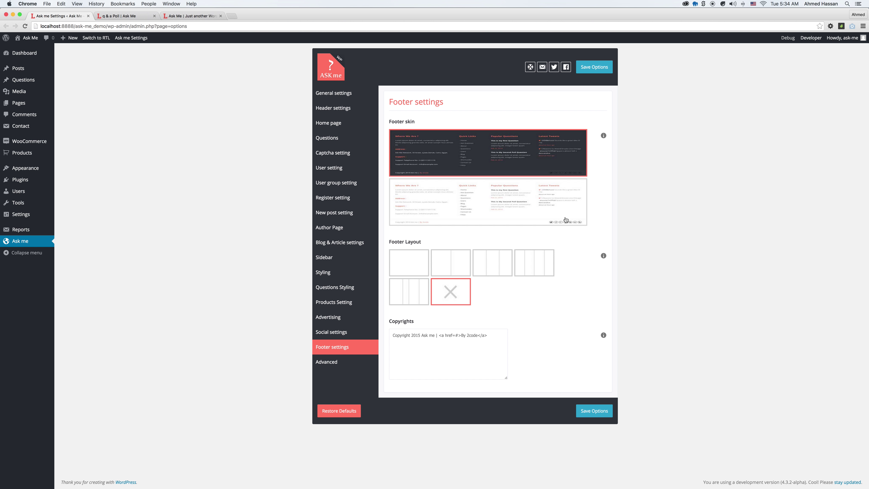
click(548, 268)
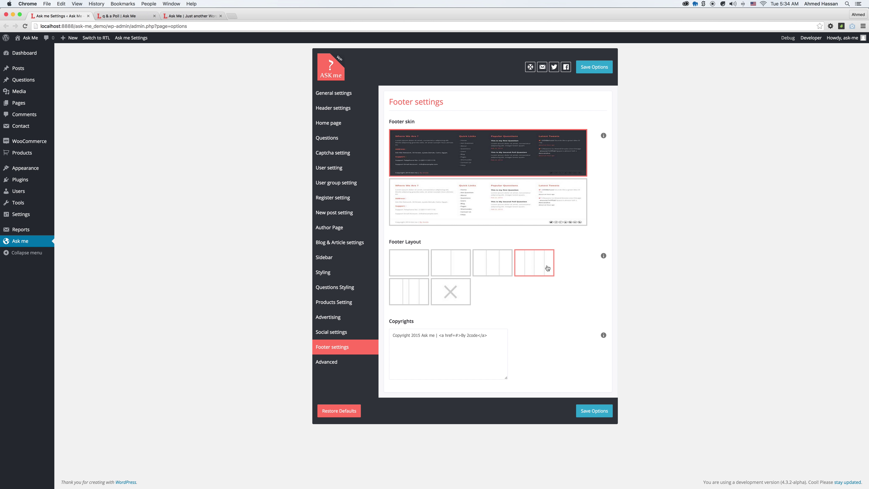
click(457, 336)
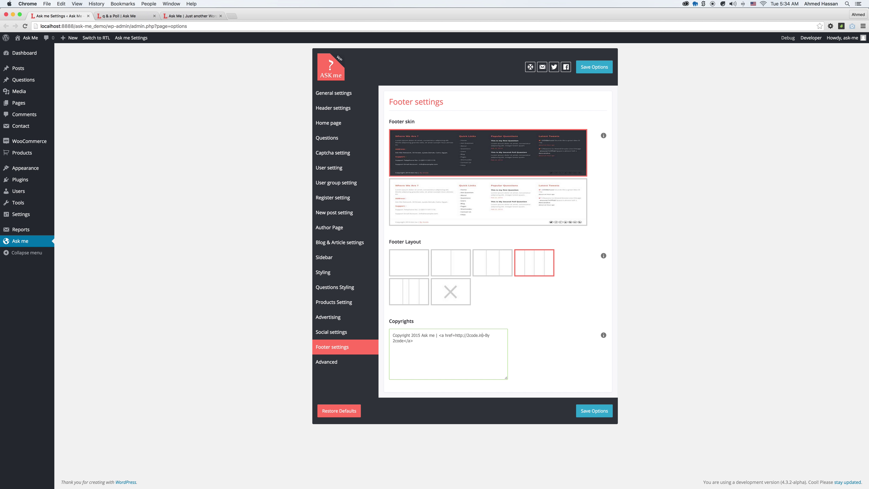
click(586, 410)
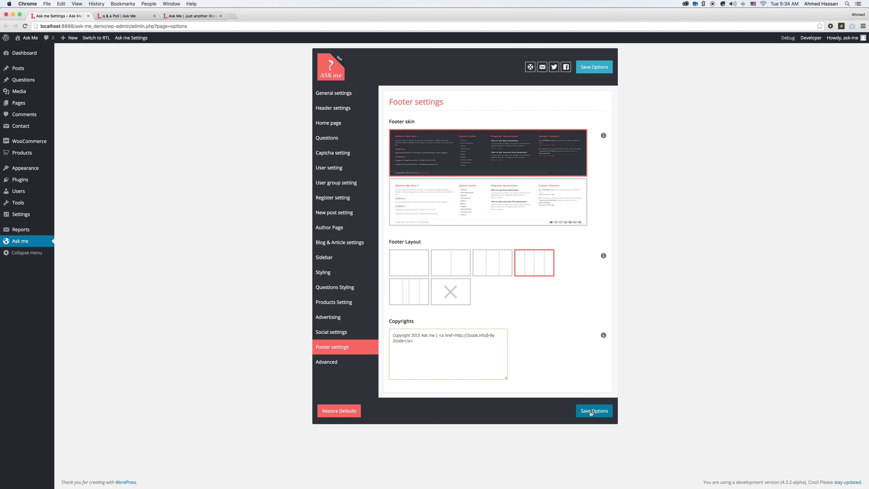
- Check the home page footer and test its copyright link, returning to the site
key(super+alt+Right)
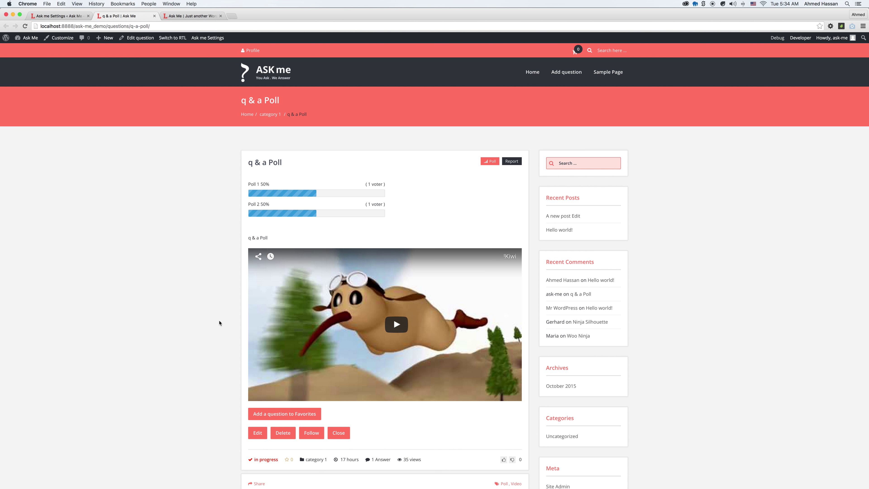
key(super+w)
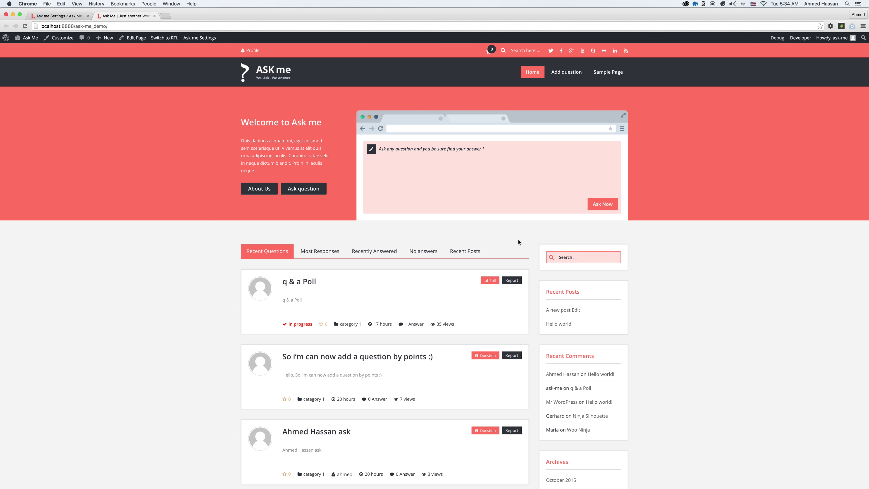
scroll(537, 237, down, 7)
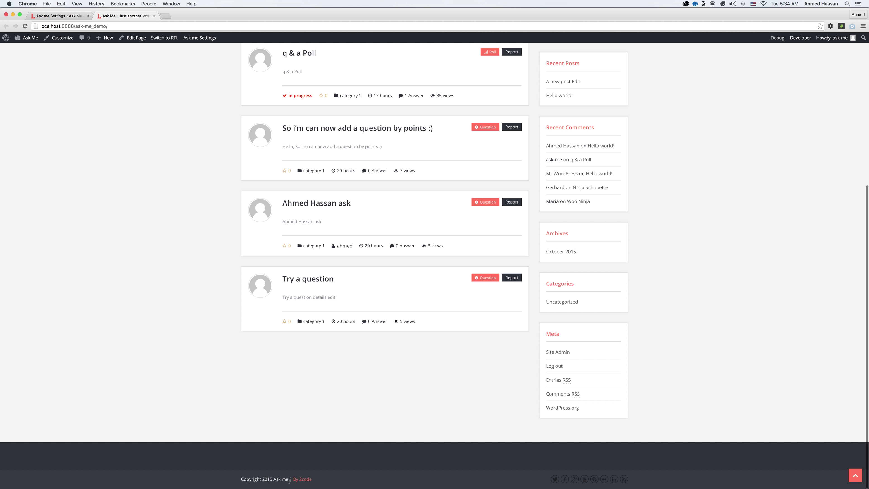
click(302, 480)
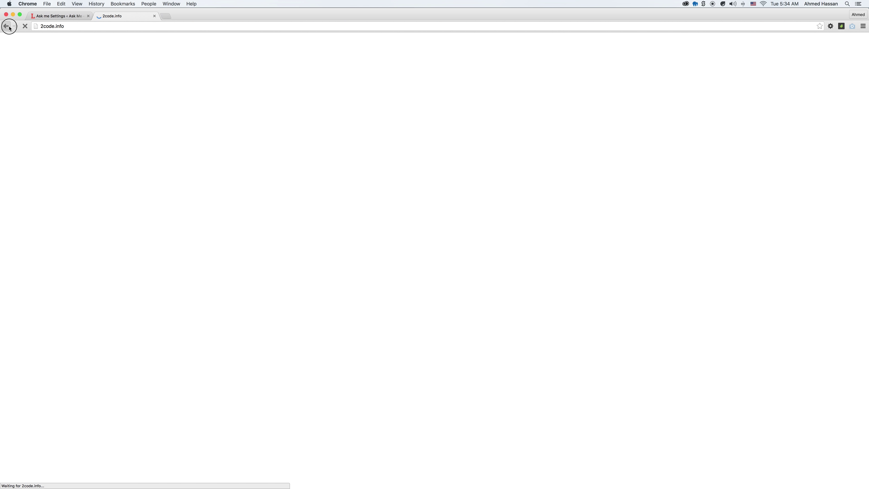
click(6, 26)
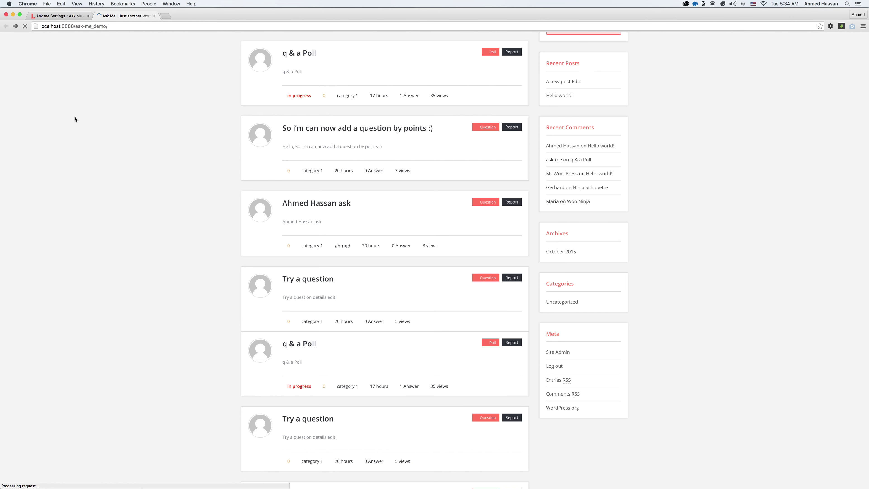
- Select the light footer skin, save the options, and look at the home page footer
key(super+1)
click(503, 222)
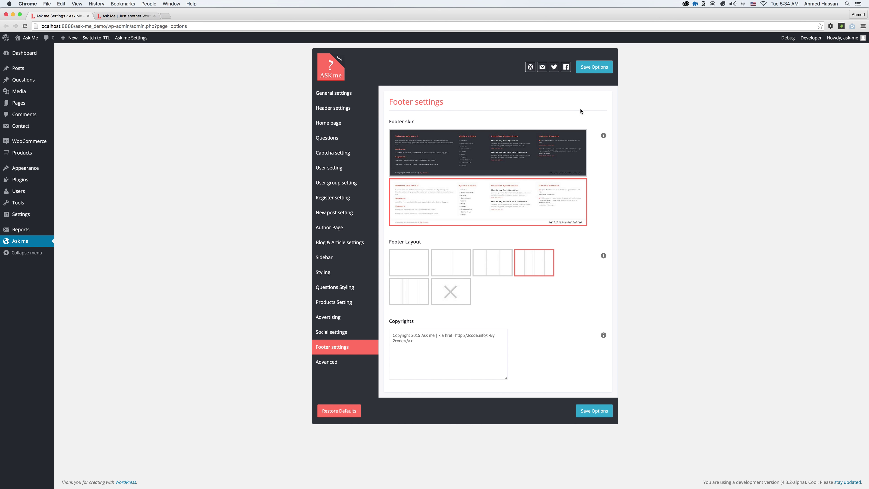
click(594, 67)
key(super+2)
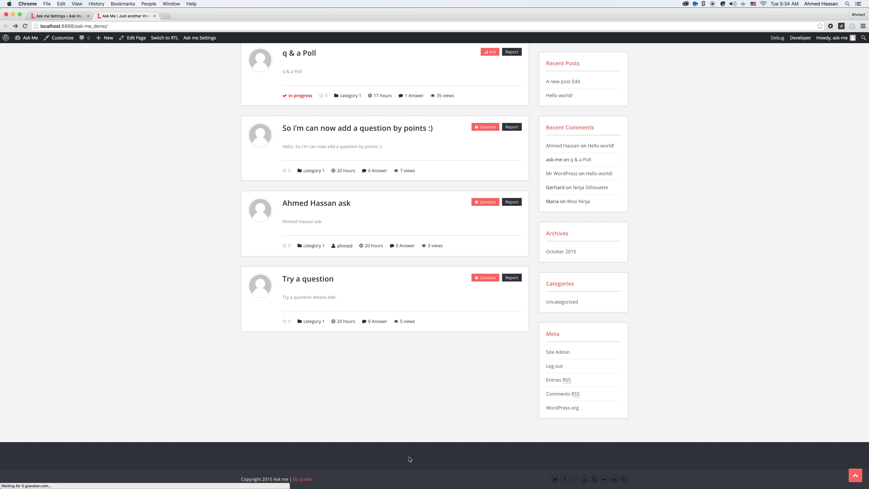
key(super+1)
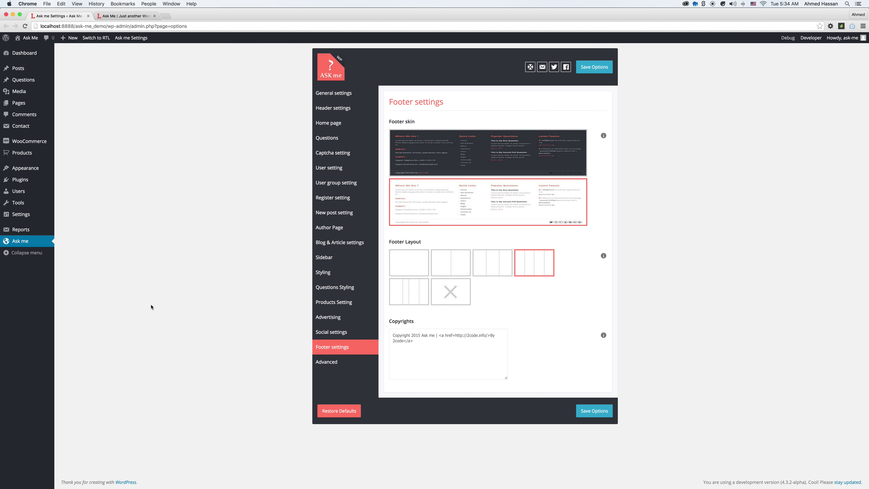
- Open the Widgets page separately and expand the first, second, third and fourth footer widget areas
mouse_move(51, 168)
super+click(80, 183)
key(super+2)
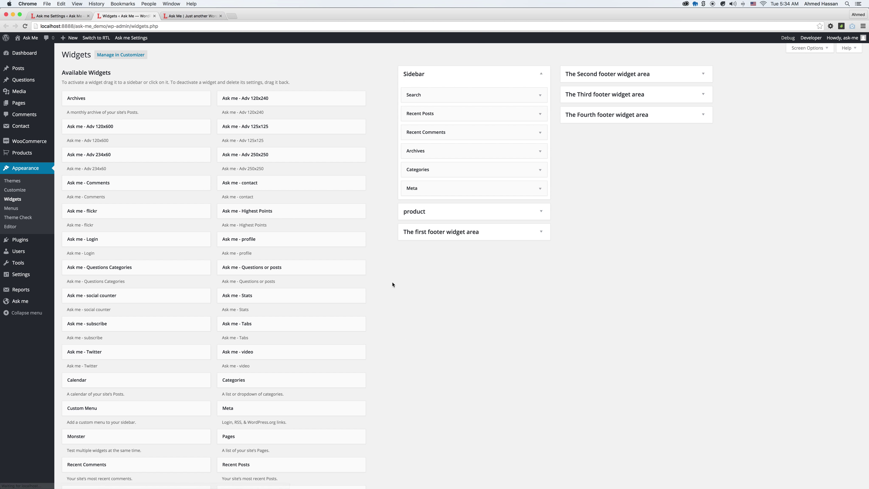
click(546, 235)
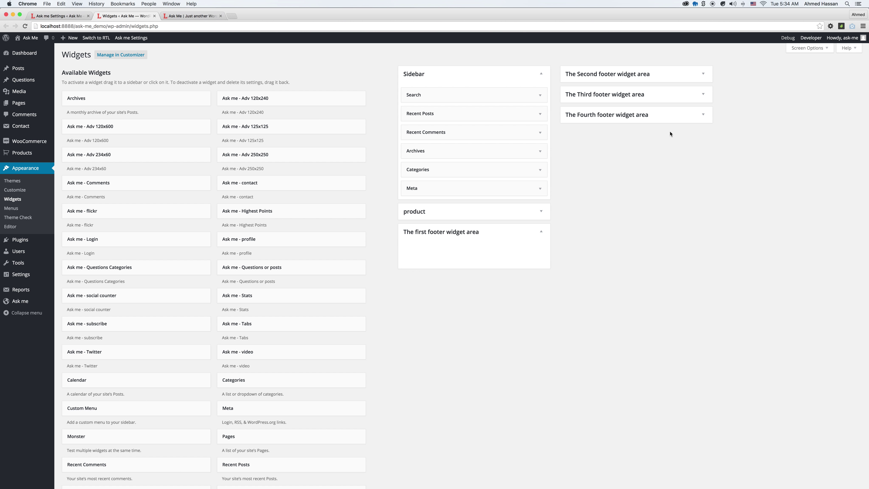
click(703, 114)
click(703, 94)
click(703, 74)
- Add the Archives, Meta, Pages and Calendar widgets to the first, second, third and fourth footer areas respectively
drag(130, 110, 473, 257)
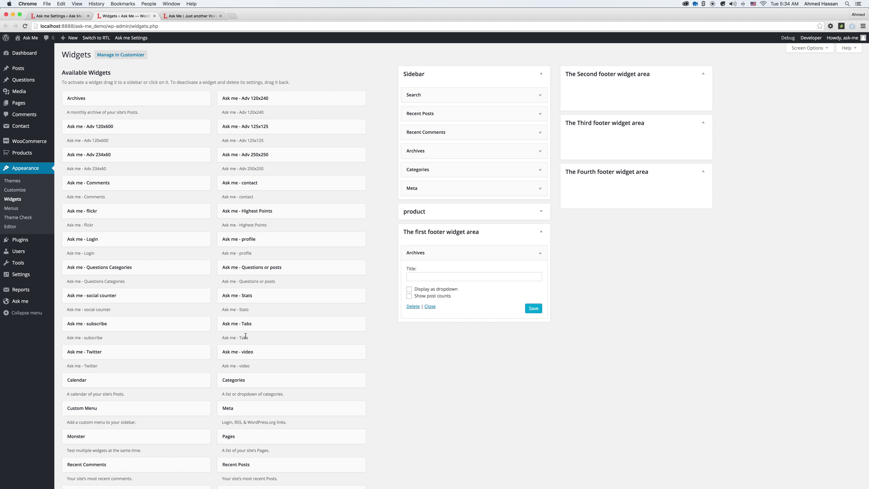
drag(247, 409, 609, 93)
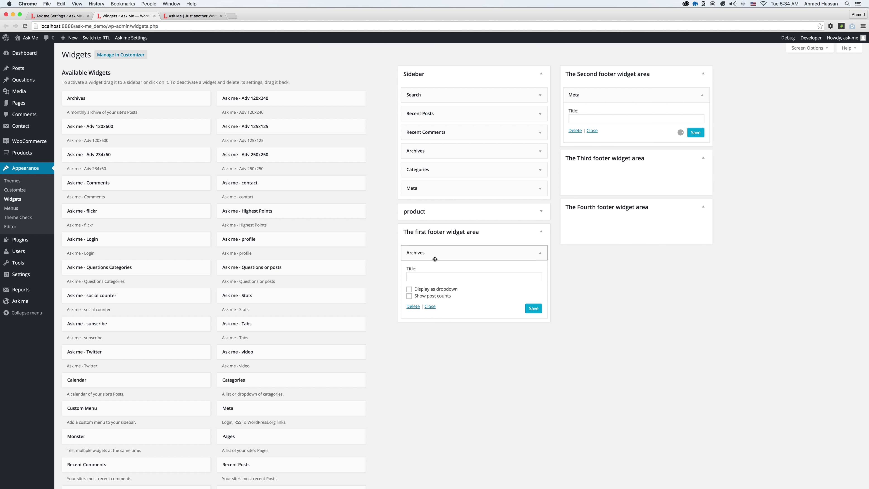
drag(251, 439, 611, 176)
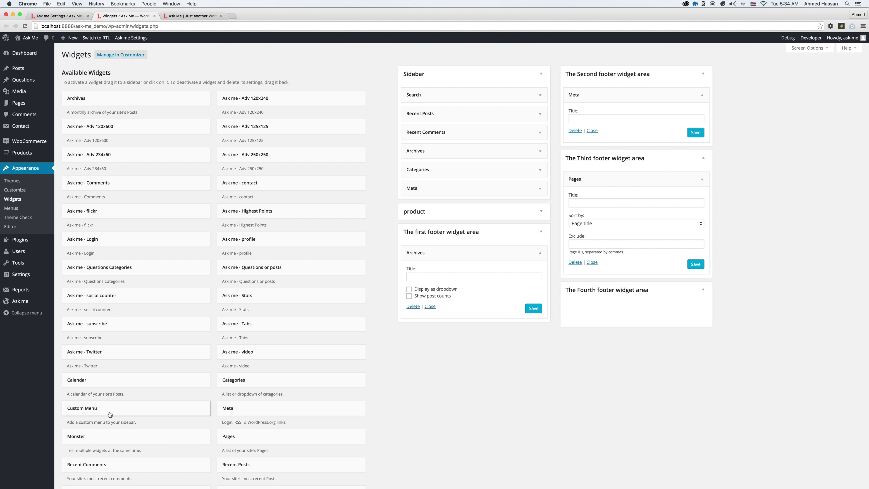
drag(109, 383, 620, 317)
- Reload the home page to review the widgets in its footer and return to the Widgets page
key(super+3)
key(super+r)
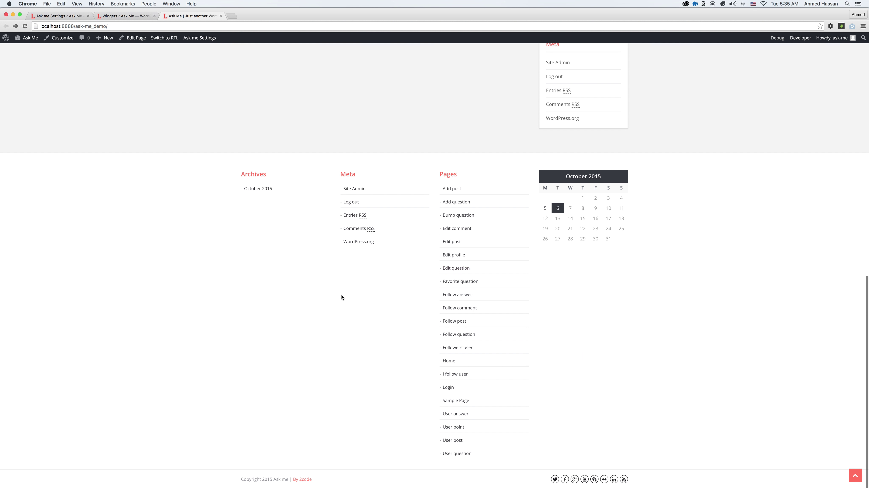
key(super+2)
key(super+r)
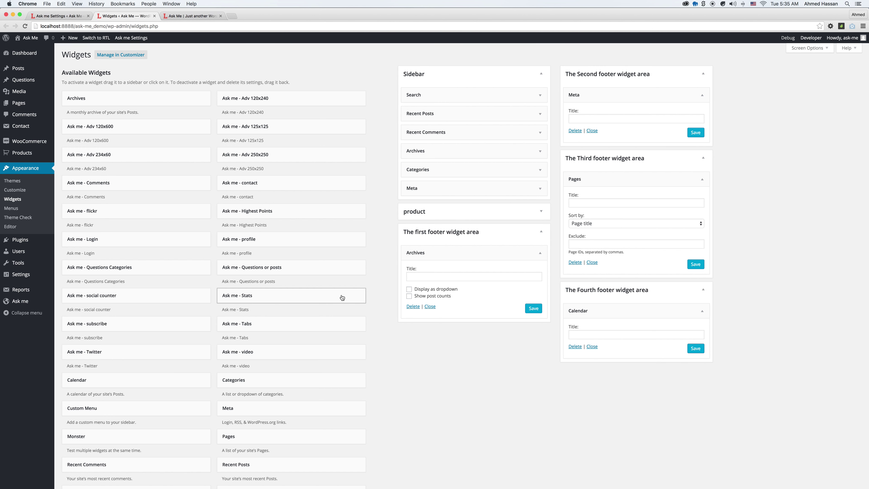
- Select the dark footer skin in Footer settings, save the options, and preview the home page footer
key(super+1)
click(554, 138)
click(595, 68)
key(super+2)
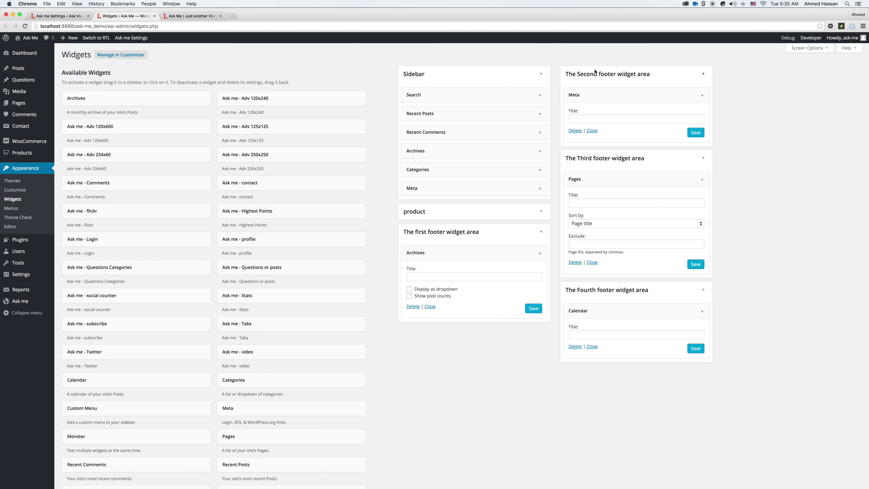
key(super+3)
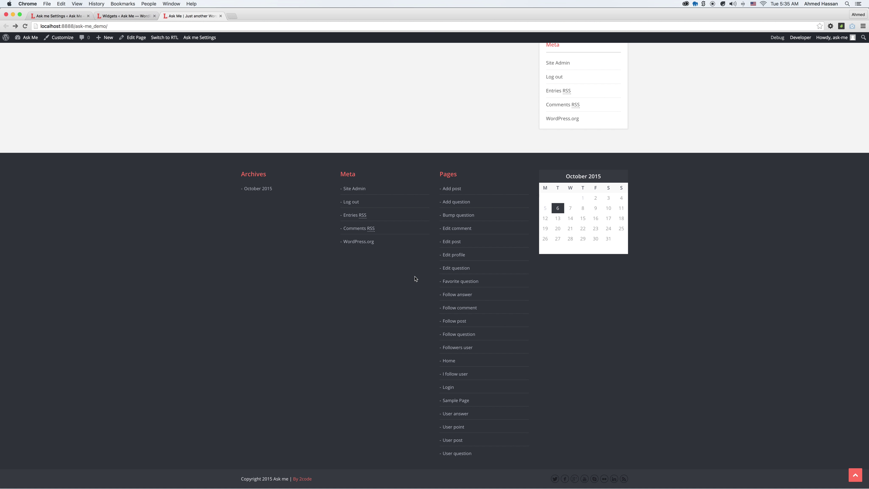
- Set the footer layout to no widget columns, save the options, and preview the home page
key(super+alt+Left)
key(super+alt+Left)
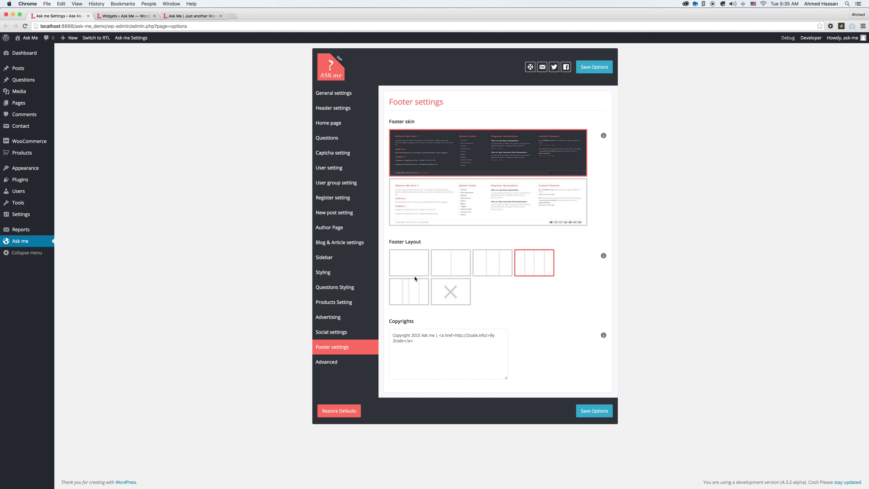
click(444, 300)
click(605, 67)
key(super+alt+Right)
key(super+alt+Right)
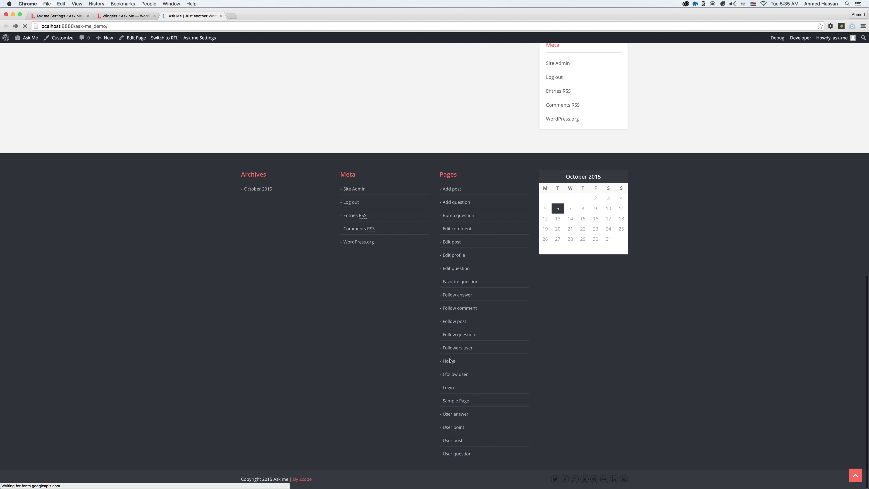
- Examine the Google API, Facebook access token and Twitter key, secret and token fields in the Advanced settings
key(super+alt+Left)
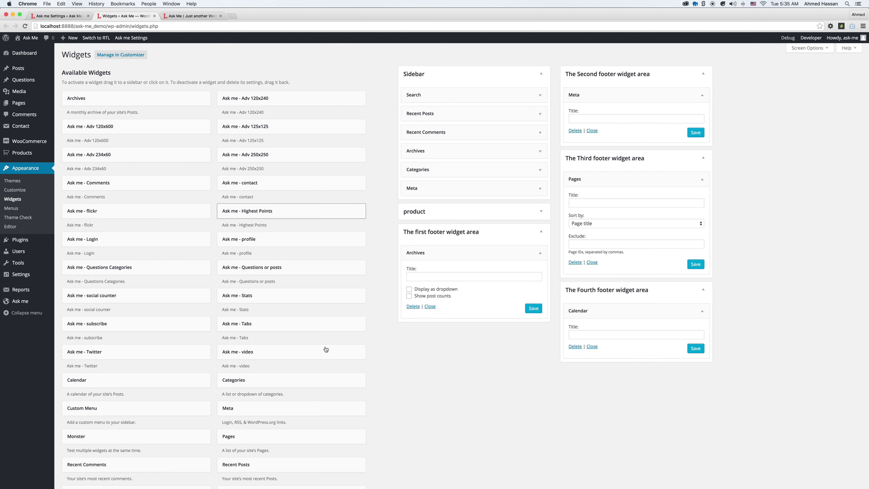
key(super+alt+Left)
click(327, 362)
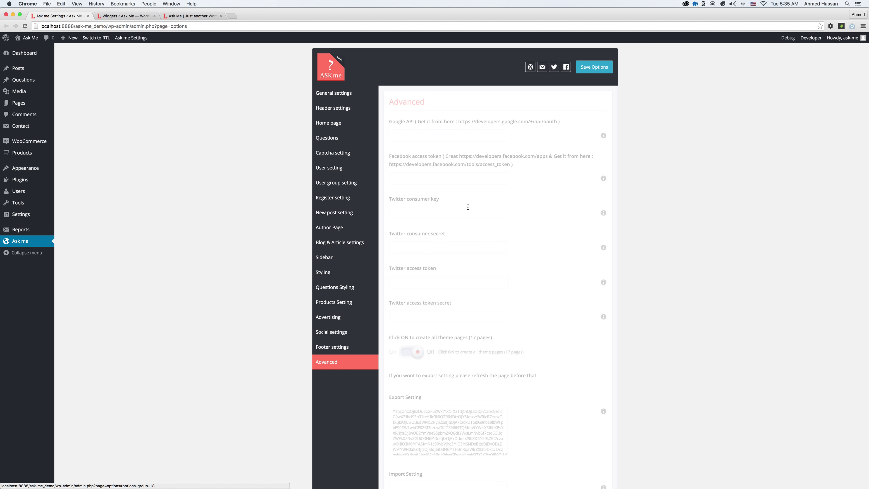
drag(395, 120, 550, 122)
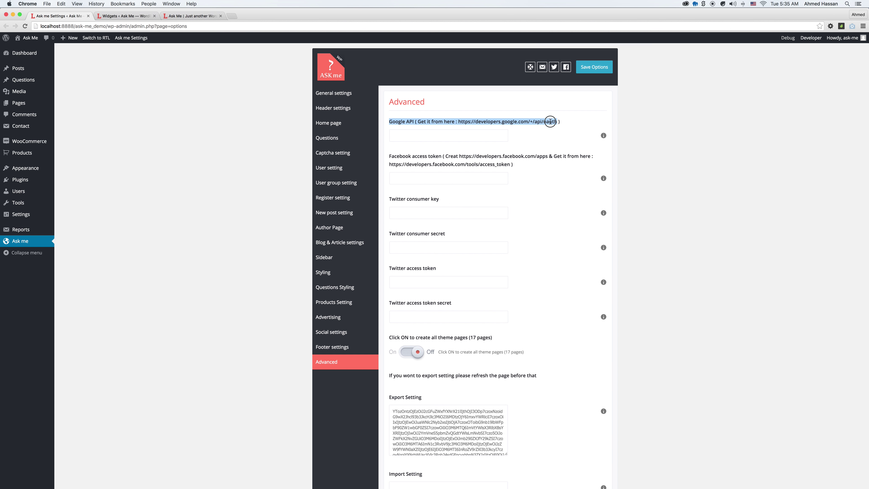
click(422, 140)
drag(397, 155, 488, 163)
click(464, 175)
drag(398, 199, 440, 199)
click(409, 213)
click(425, 245)
click(426, 282)
click(426, 316)
- Reload the options page and copy the whole Export Setting code from the Advanced settings
scroll(426, 315, down, 1)
scroll(426, 312, down, 6)
click(456, 319)
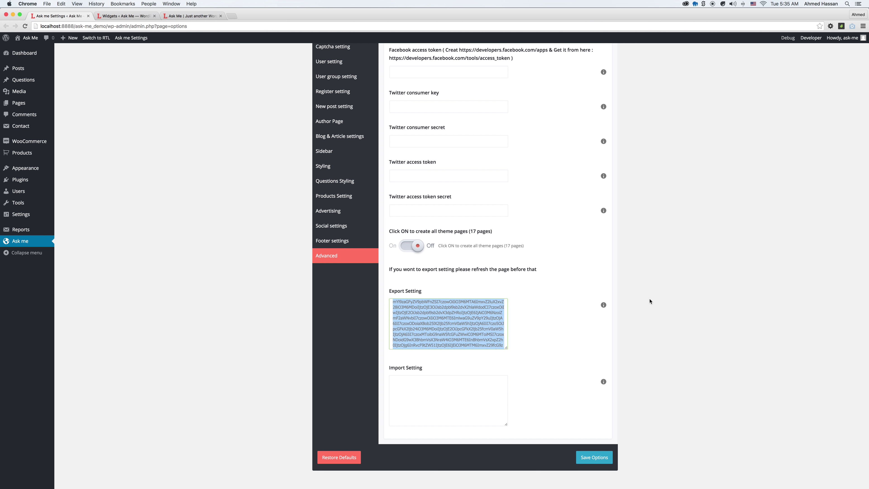
key(super+r)
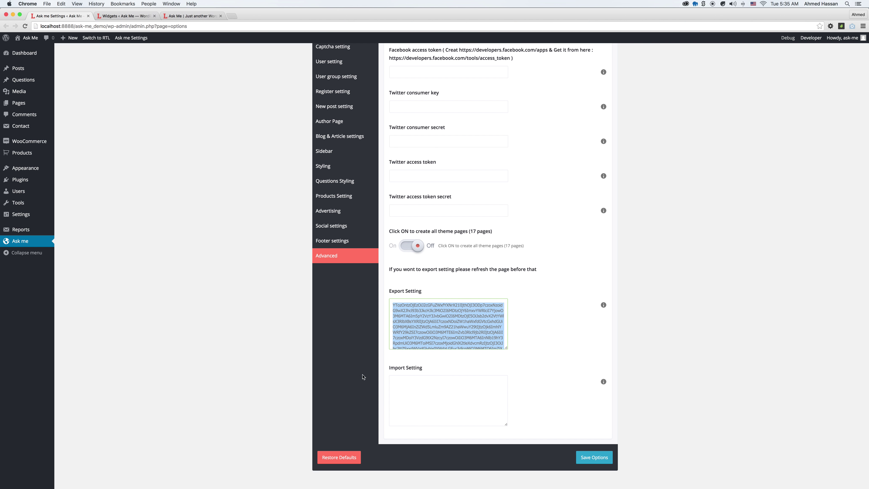
- Restore the default theme options and check the General, Header and Home page settings
click(343, 460)
click(486, 157)
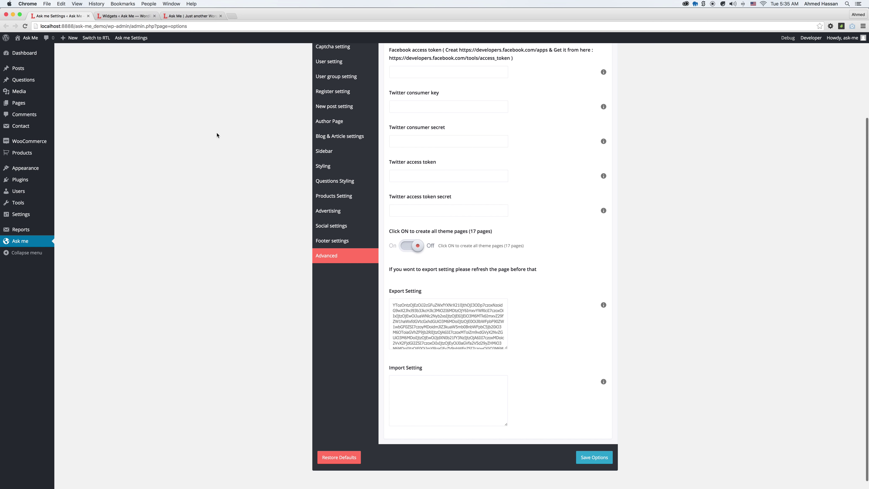
scroll(217, 132, up, 3)
click(349, 95)
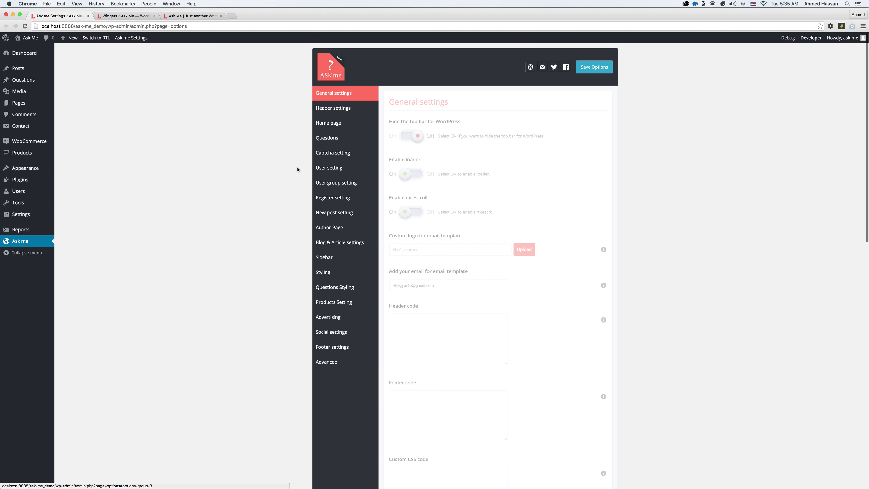
click(333, 109)
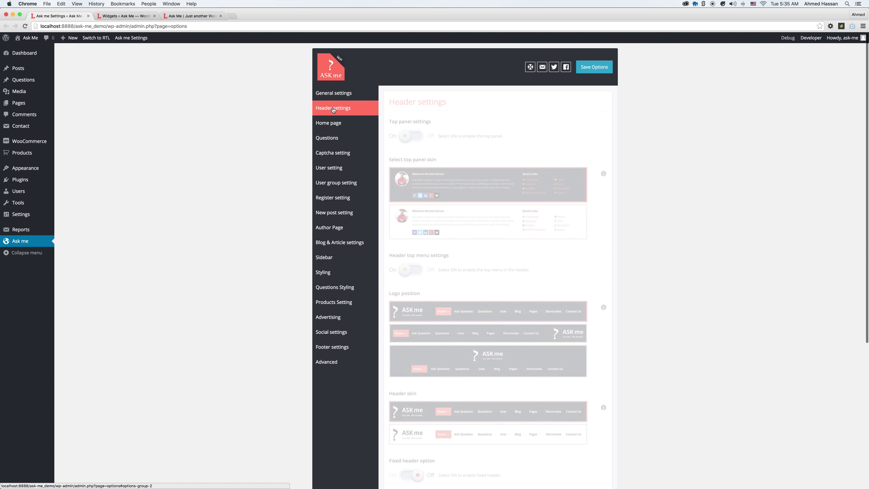
click(338, 121)
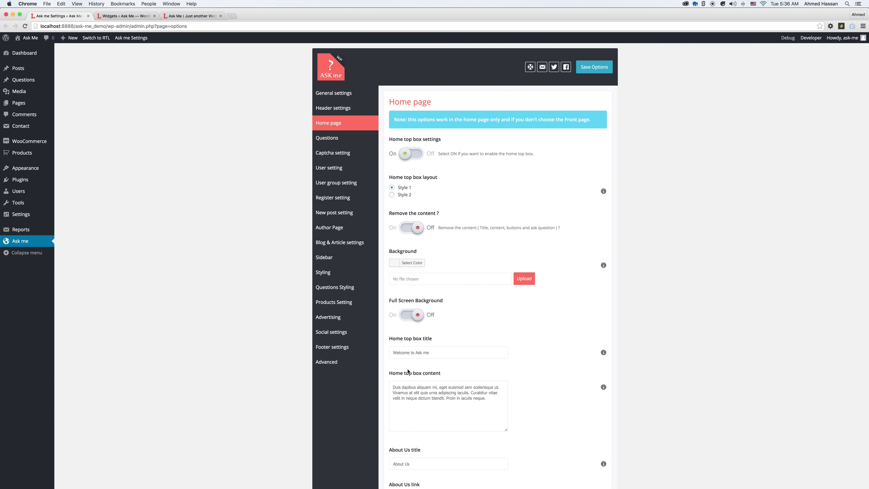
- Paste the exported code into Import Setting in the Advanced settings and save the options
click(342, 362)
scroll(452, 445, down, 3)
click(453, 413)
key(super+v)
click(594, 448)
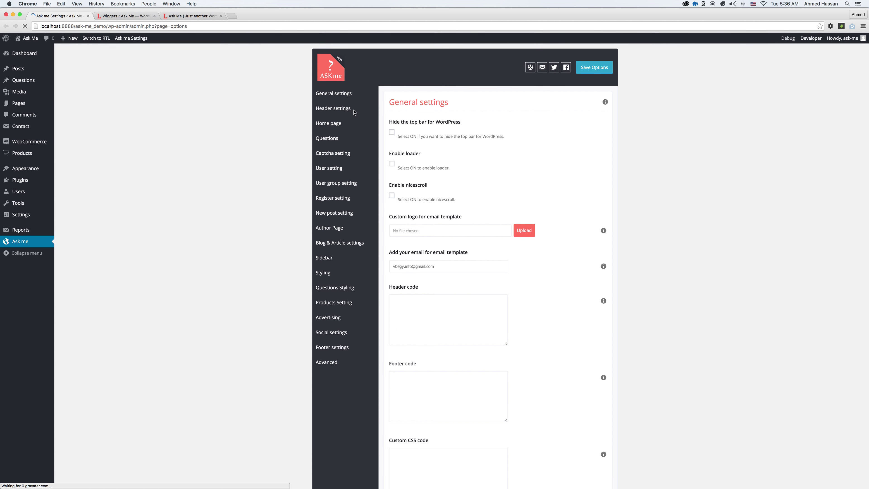
- Review the Header, Home page and User settings for the imported values
click(334, 108)
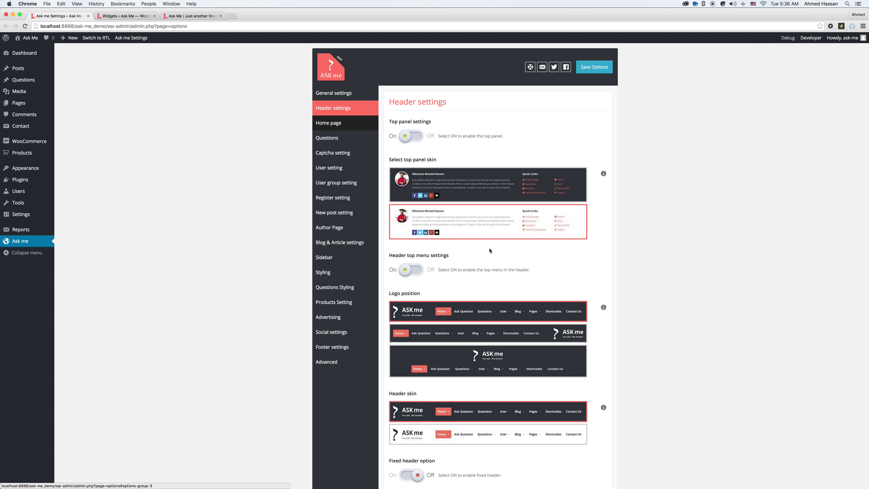
click(328, 123)
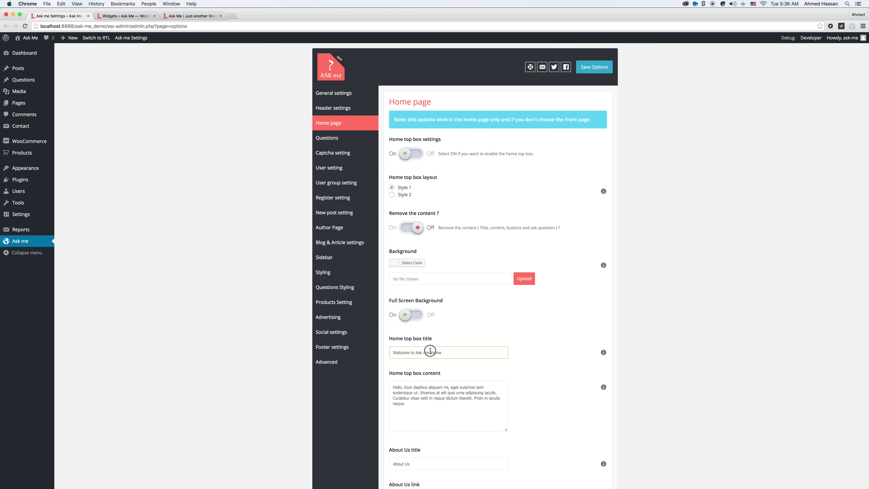
click(398, 388)
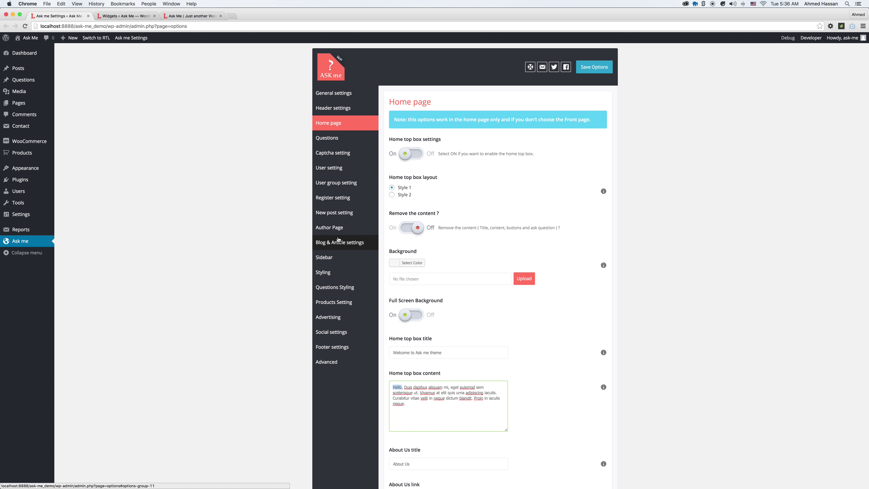
click(337, 167)
scroll(484, 299, down, 10)
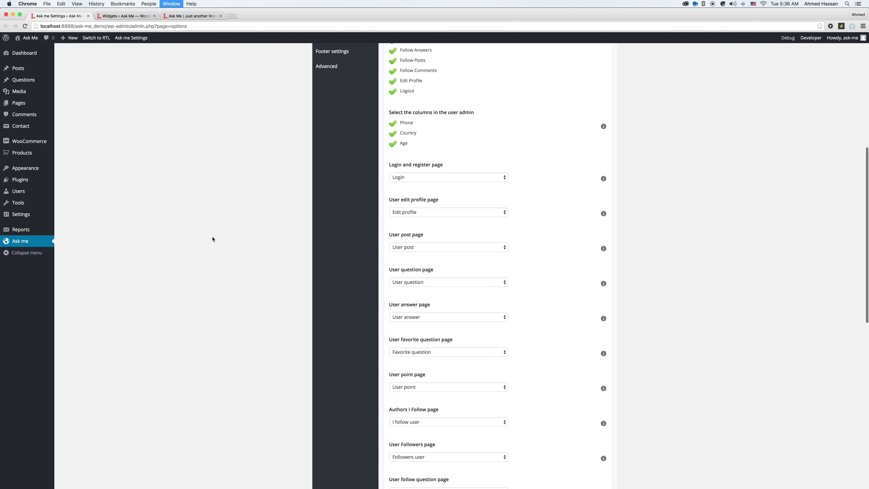
- Reload the site's home page to preview the imported options
key(super+alt+Right)
key(super+alt+Right)
key(super+r)
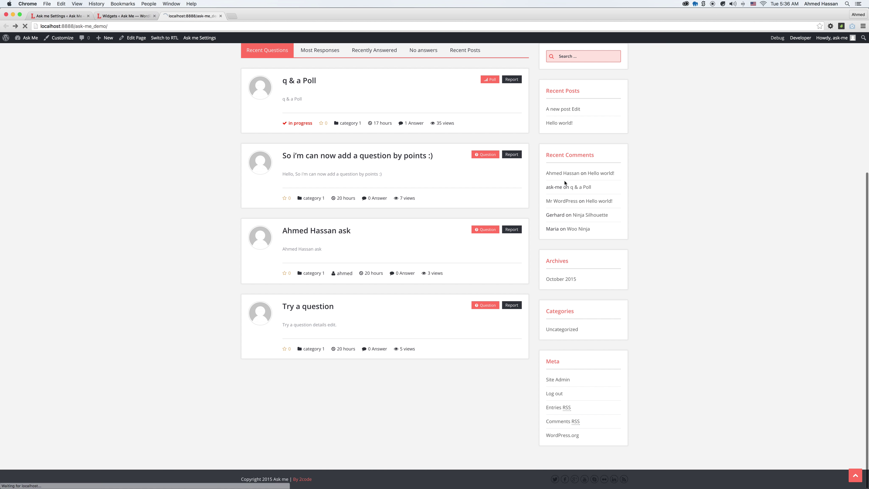